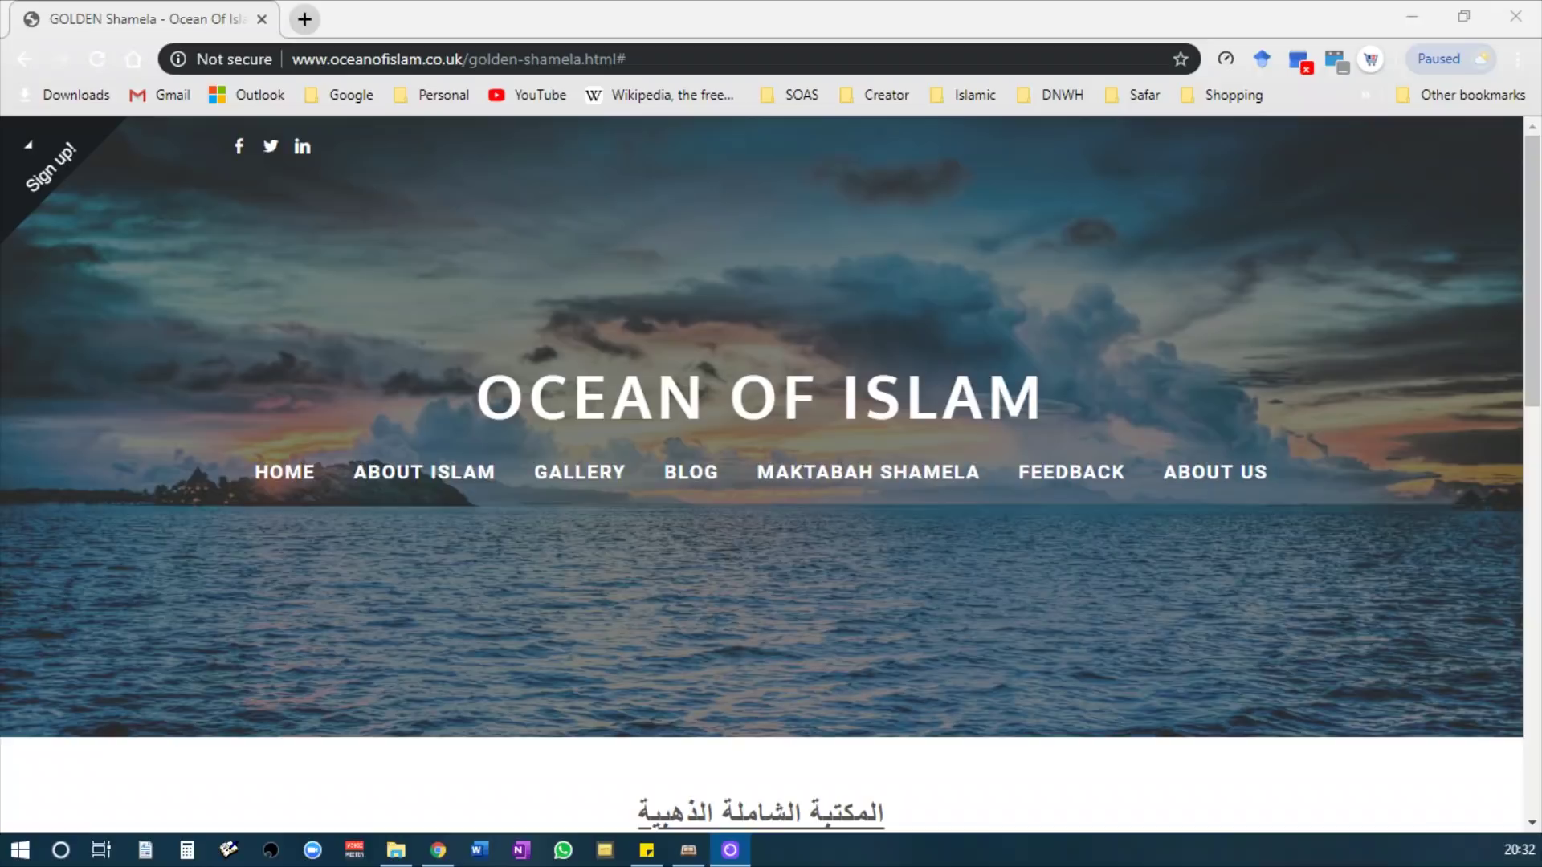
Go to the Golden Shamela page through the Maktabah Shamela menu on Ocean of Islam
{"action": "left_click", "coordinate": [844, 472]}
{"action": "mouse_move", "coordinate": [880, 474]}
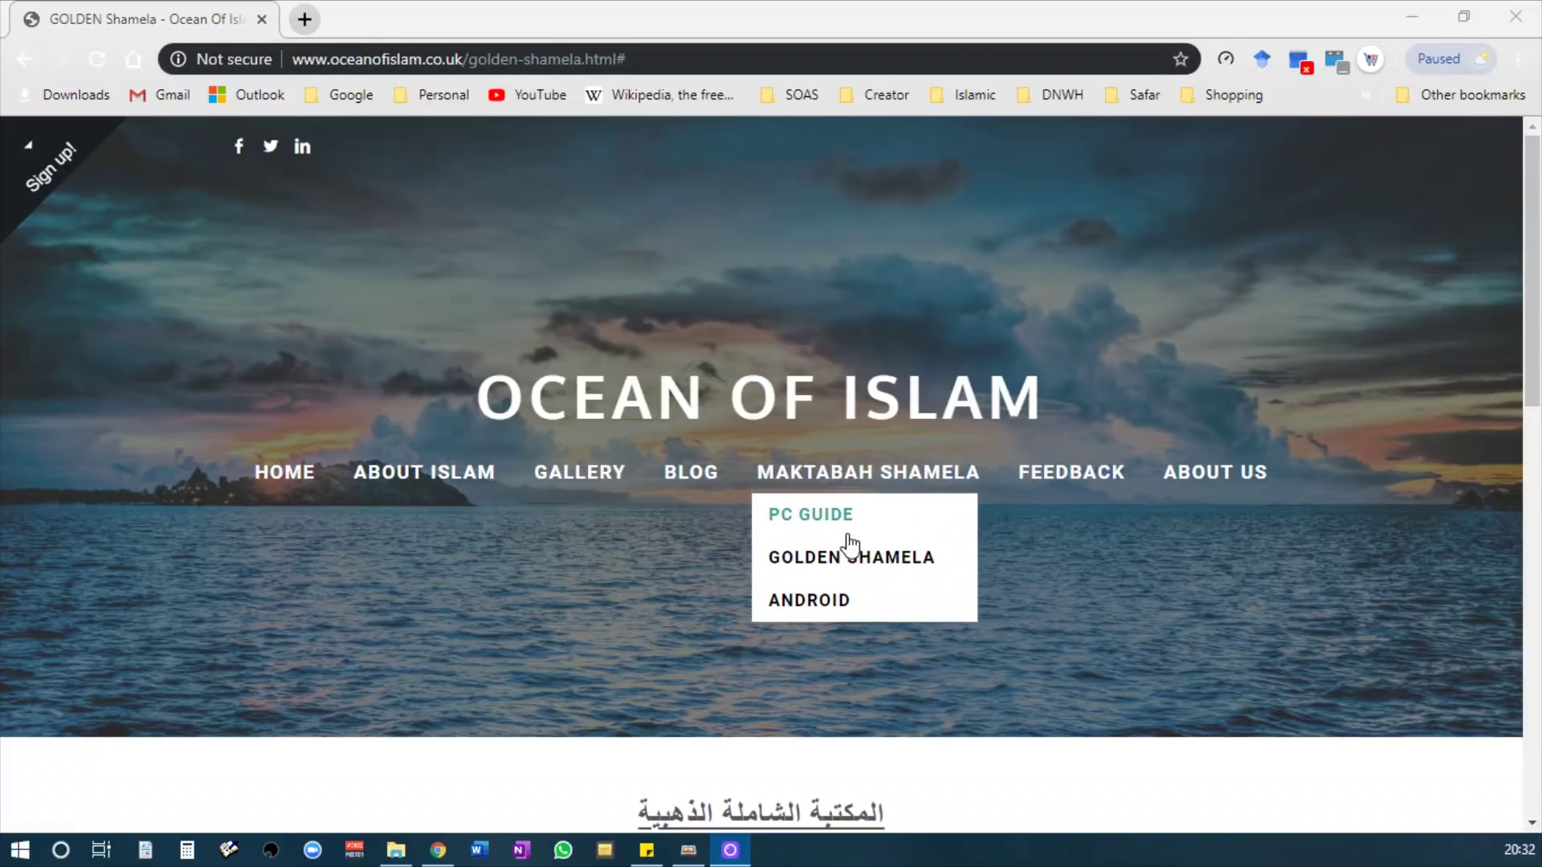
{"action": "left_click", "coordinate": [829, 573]}
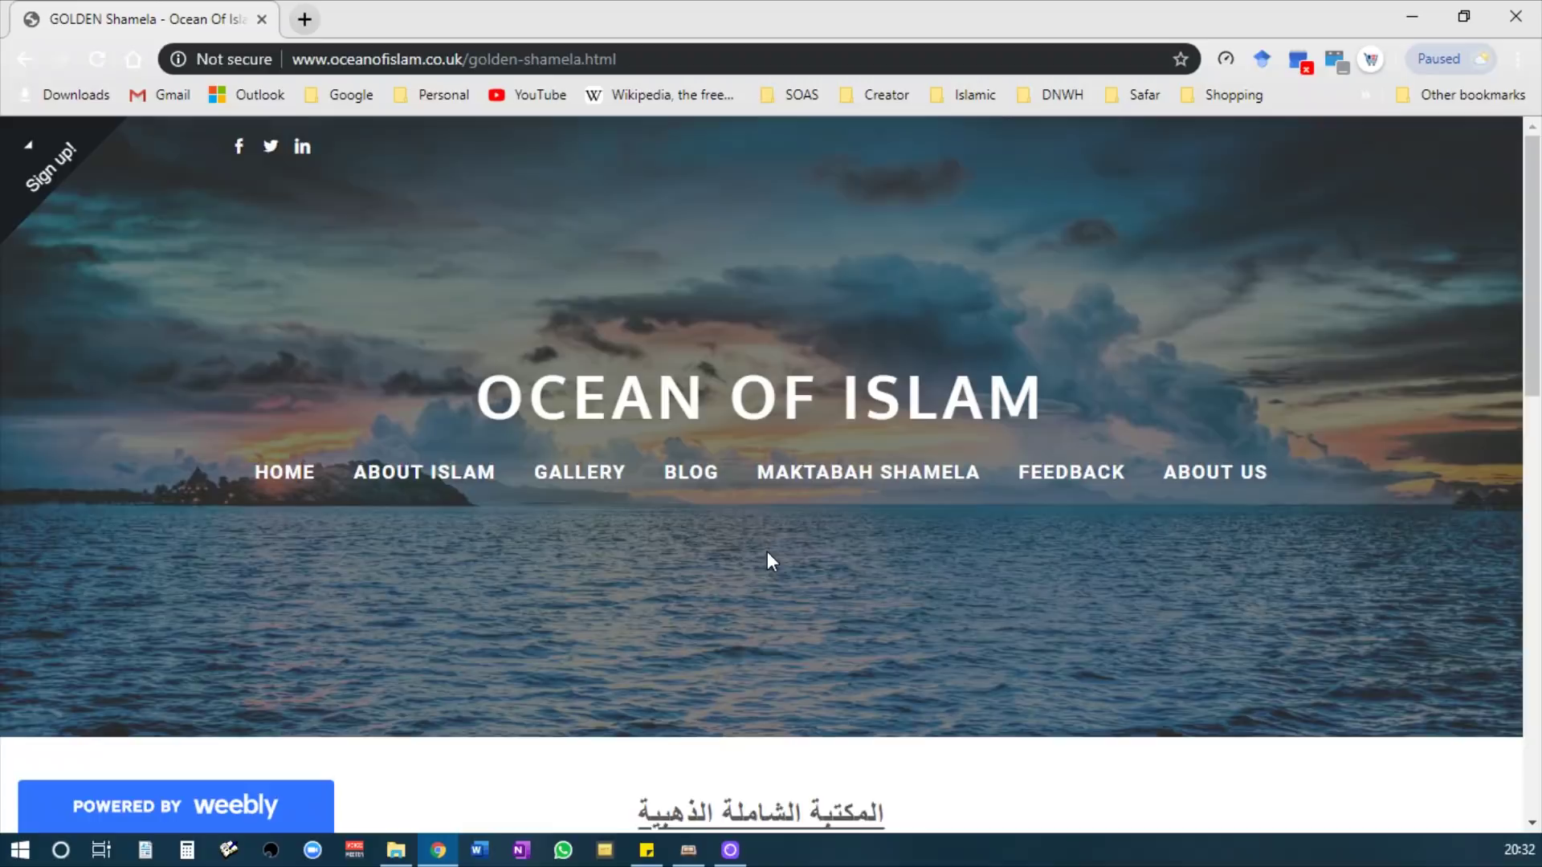
Review the FILE 1–14 links, follow FILE 1, then show the Golden Shamela folder on DATA (H:)
{"action": "scroll", "coordinate": [768, 552], "scroll_direction": "down", "scroll_amount": 10}
{"action": "scroll", "coordinate": [768, 552], "scroll_direction": "up", "scroll_amount": 3}
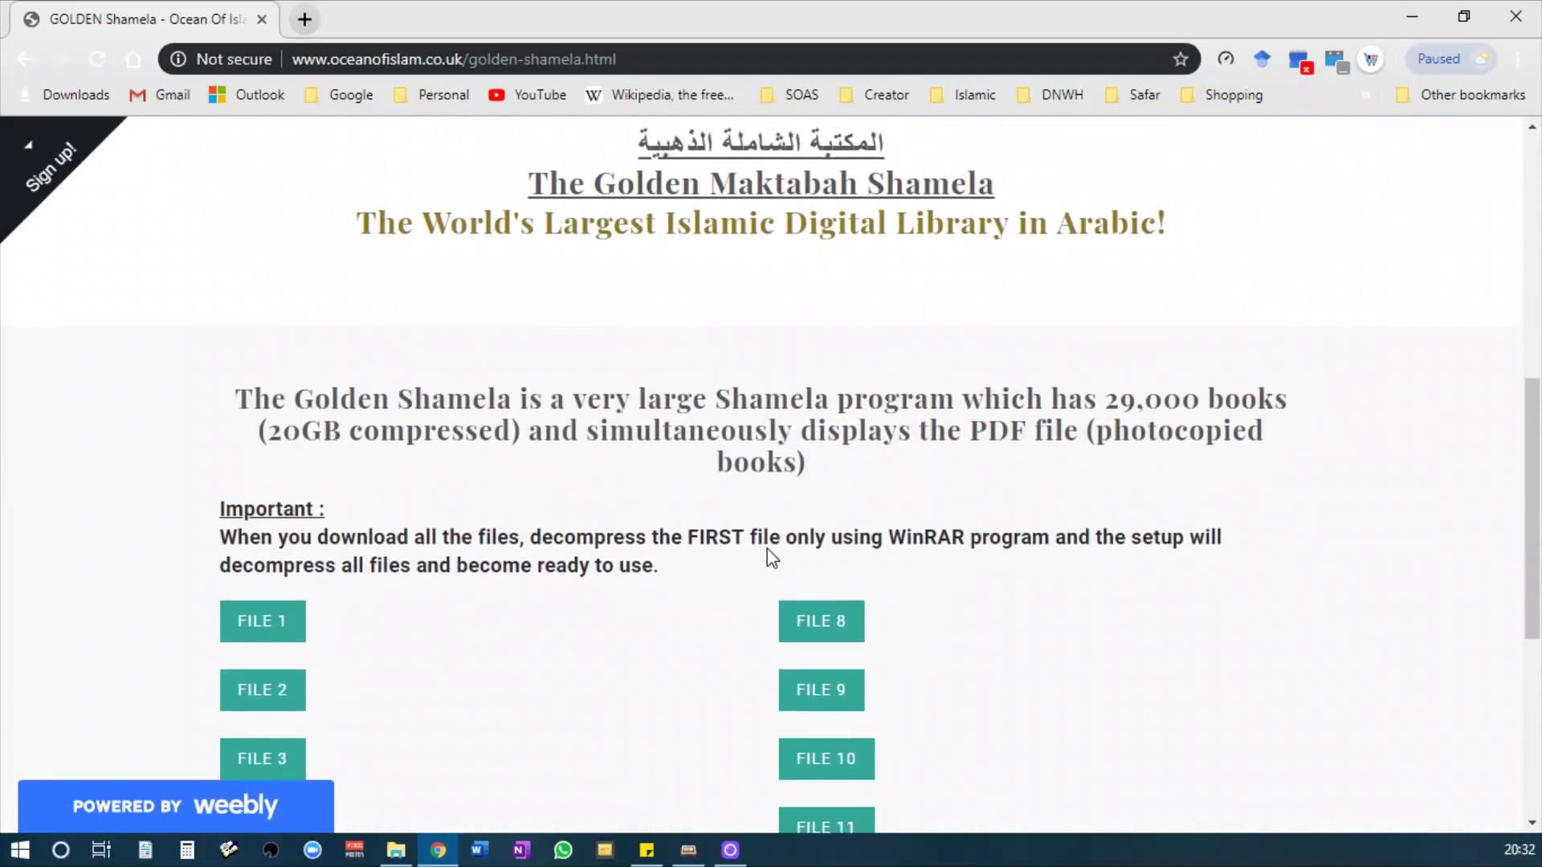
{"action": "scroll", "coordinate": [747, 547], "scroll_direction": "down", "scroll_amount": 3}
{"action": "scroll", "coordinate": [742, 539], "scroll_direction": "up", "scroll_amount": 2}
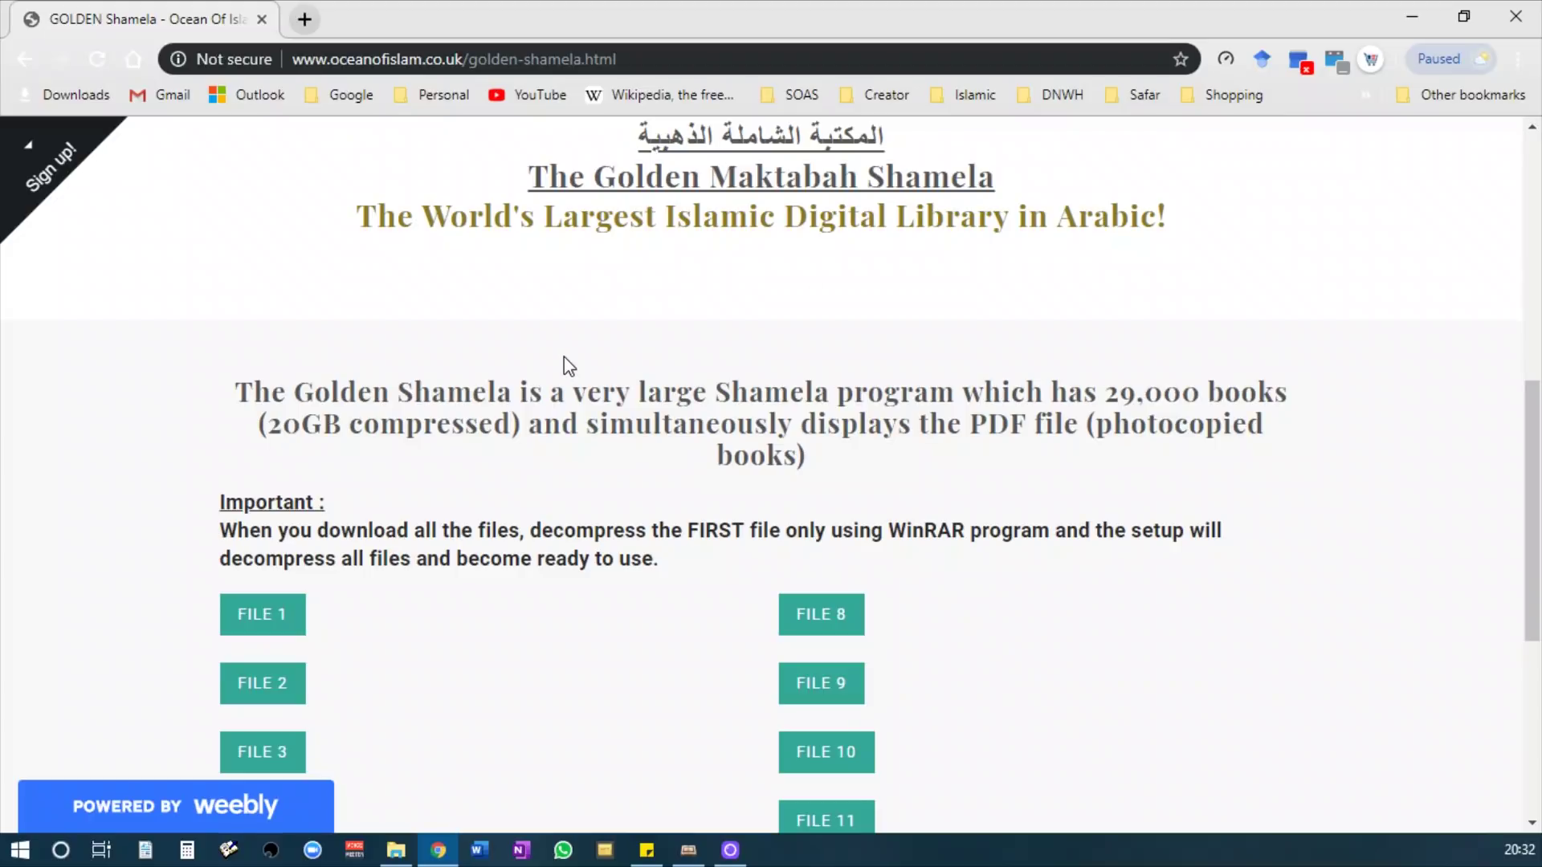
{"action": "scroll", "coordinate": [564, 356], "scroll_direction": "down", "scroll_amount": 4}
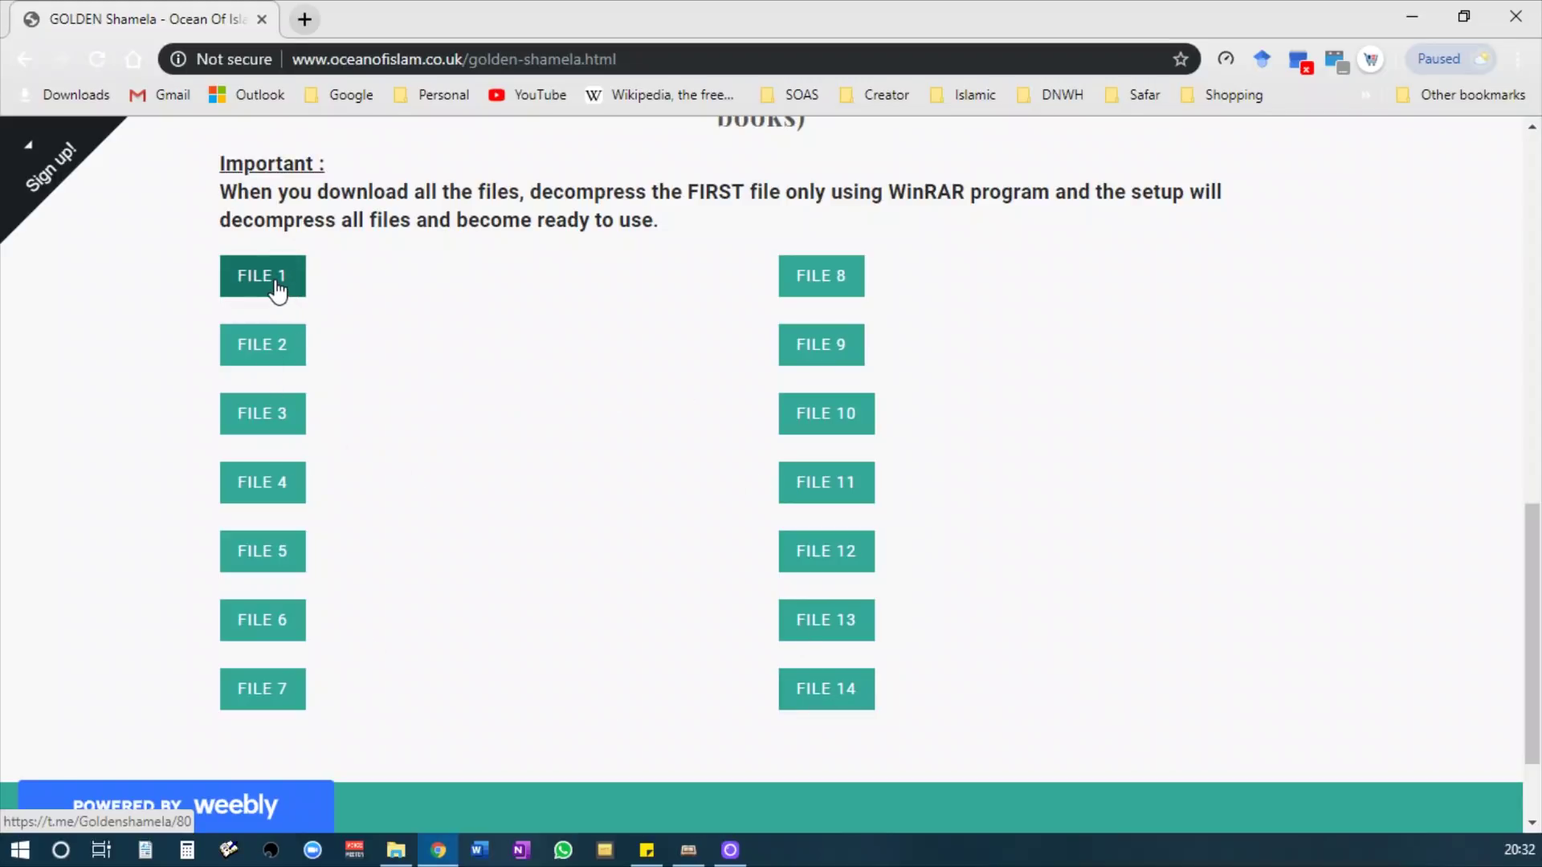
{"action": "left_click", "coordinate": [241, 281]}
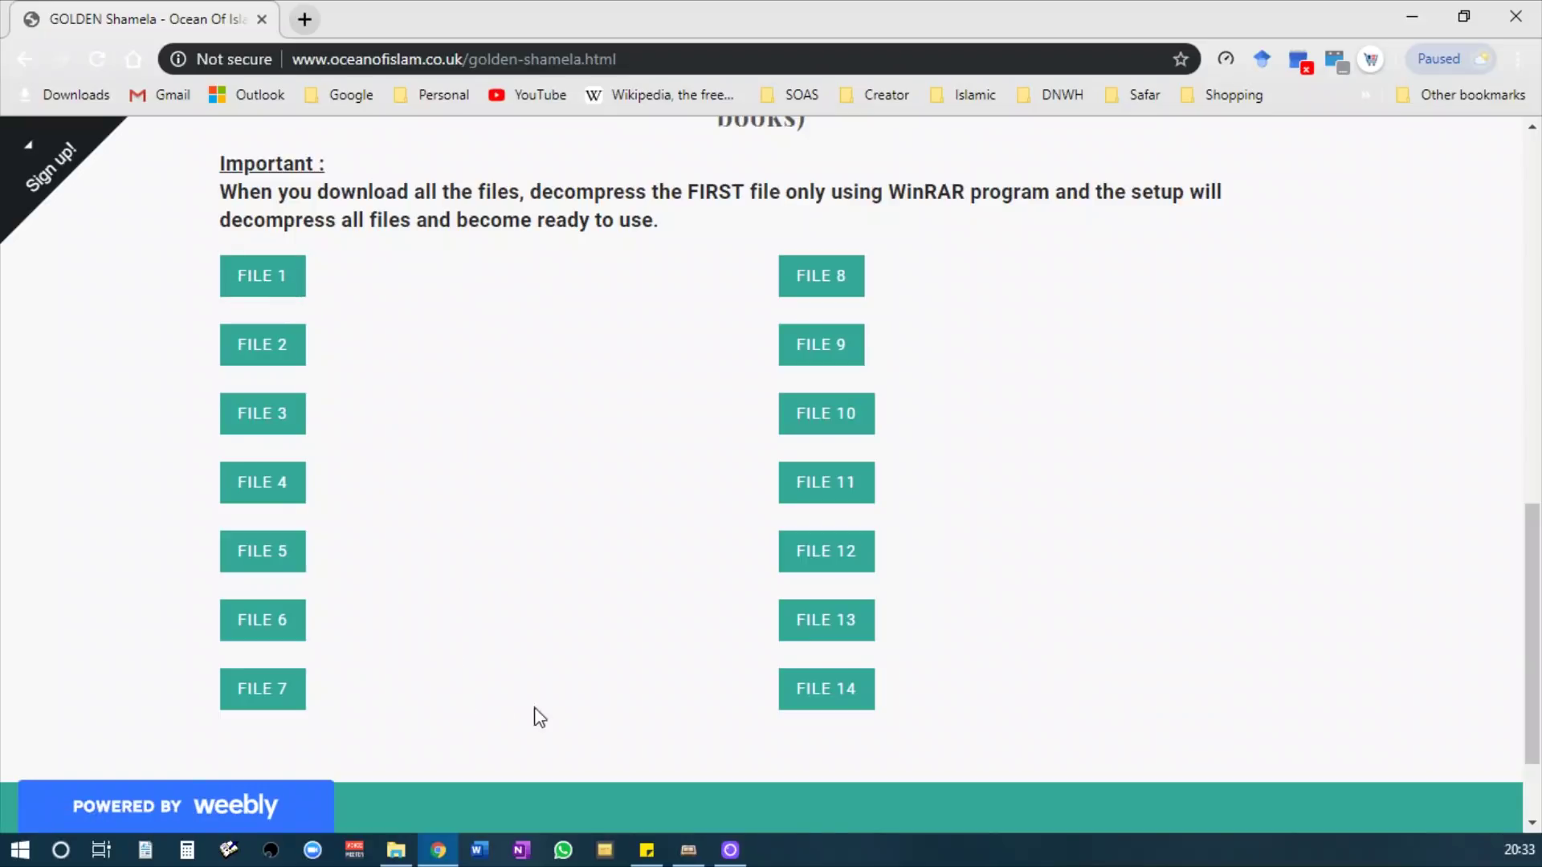
{"action": "left_click", "coordinate": [393, 853]}
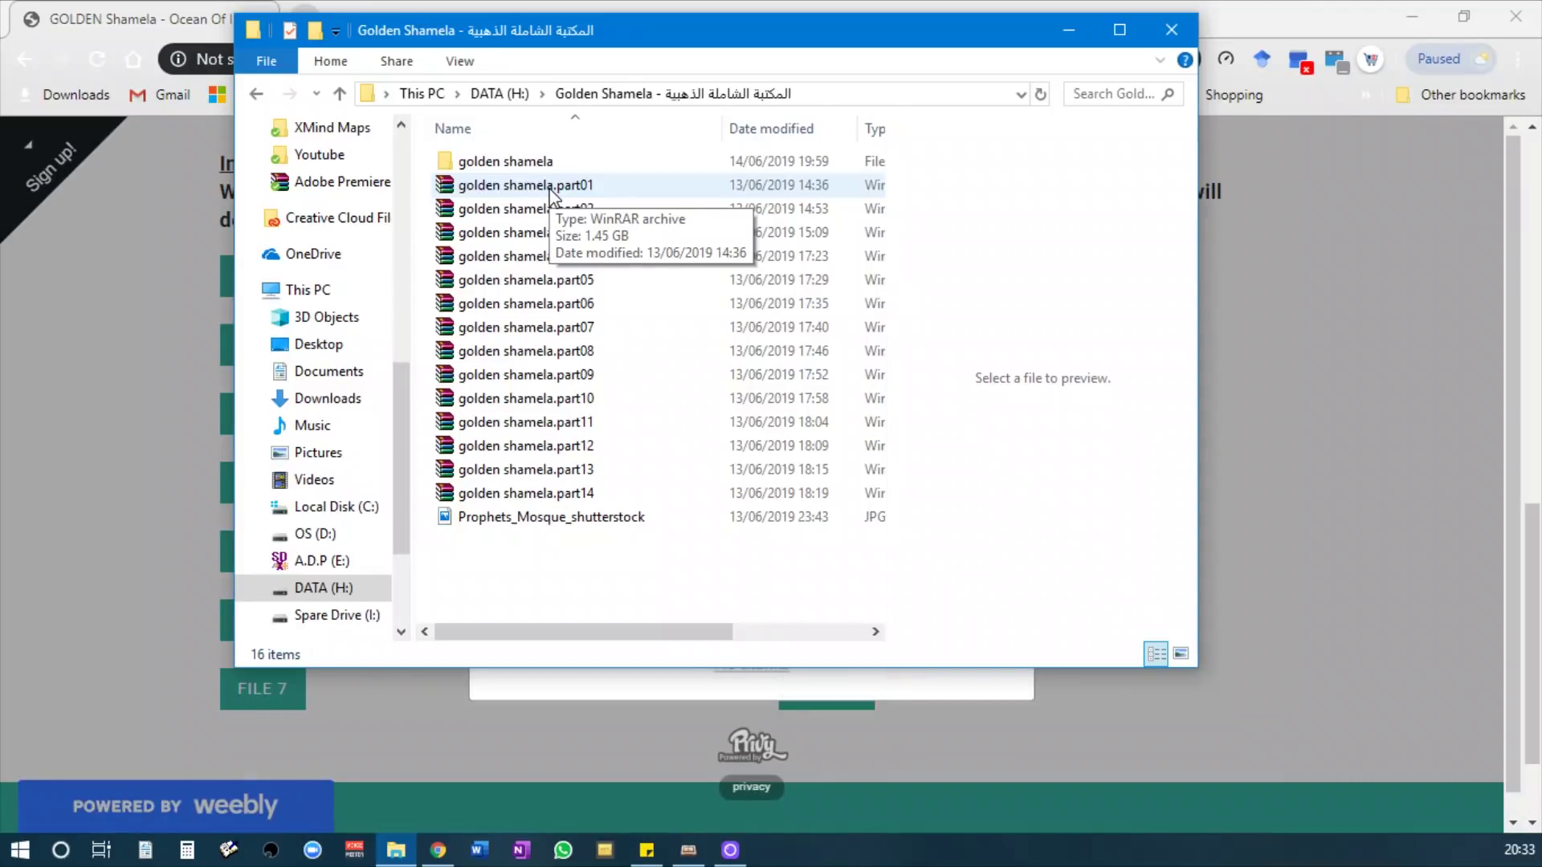
Open the golden shamela folder containing bin, Books, Files, pdf and the setup files
{"action": "left_click", "coordinate": [538, 166]}
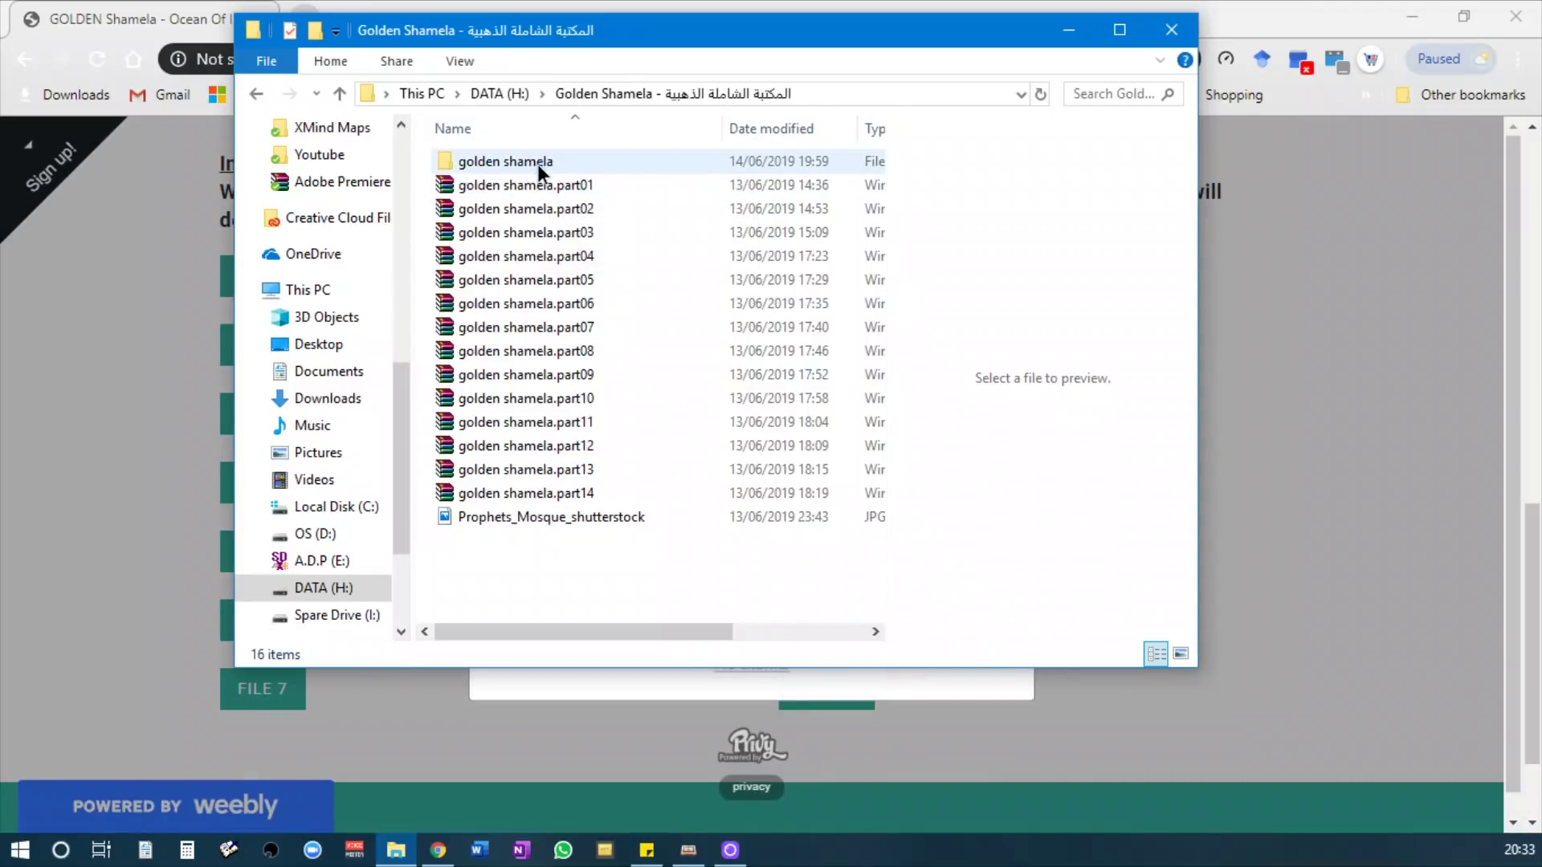
{"action": "double_click", "coordinate": [538, 166]}
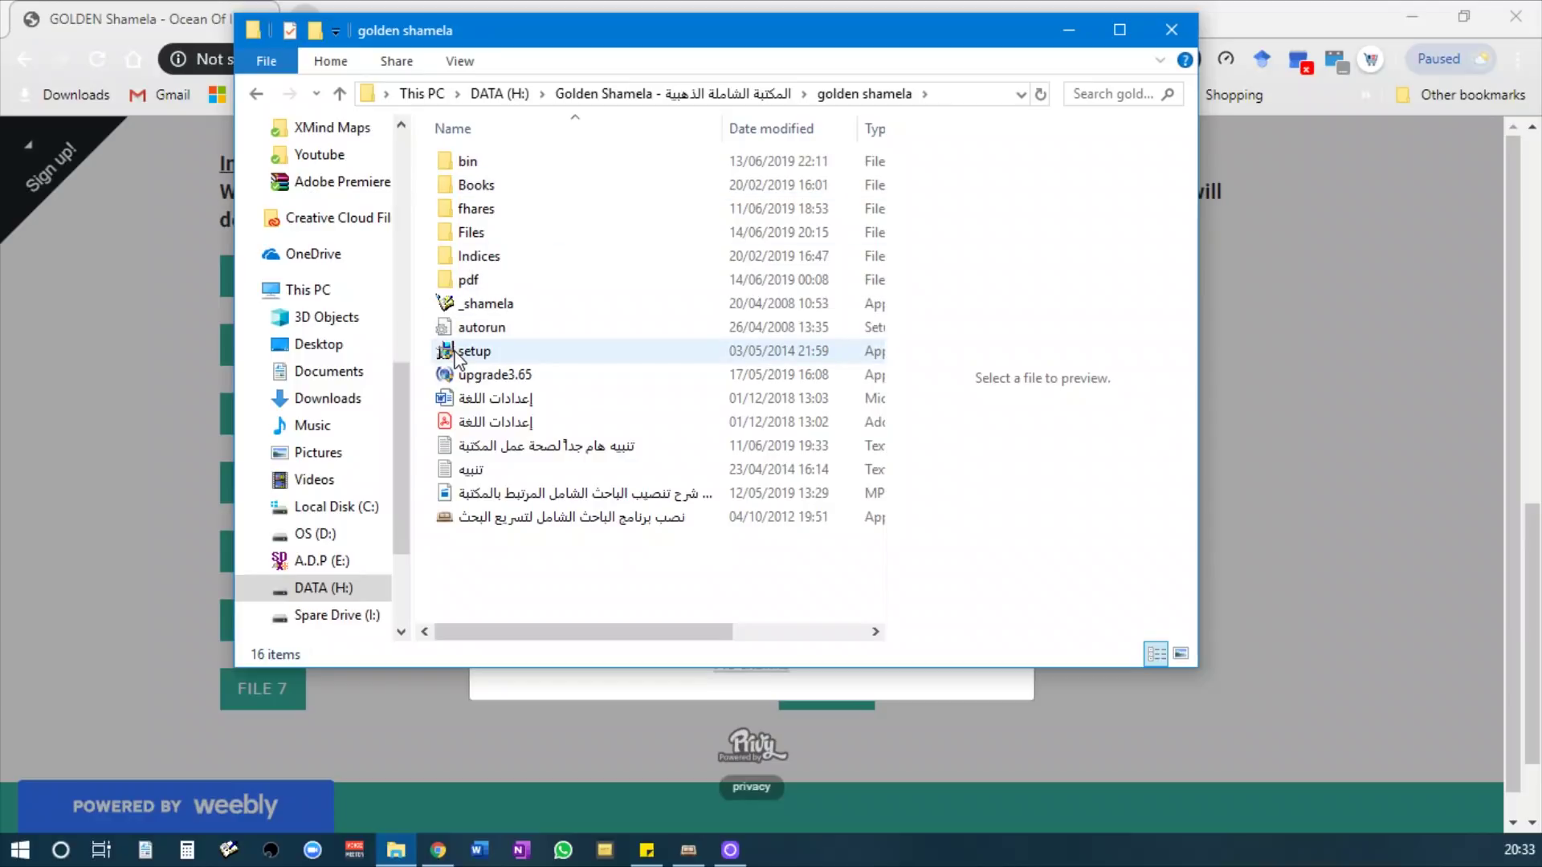
Launch Shamela setup maximized, search all the program's books for الله, then close the results
{"action": "double_click", "coordinate": [530, 354]}
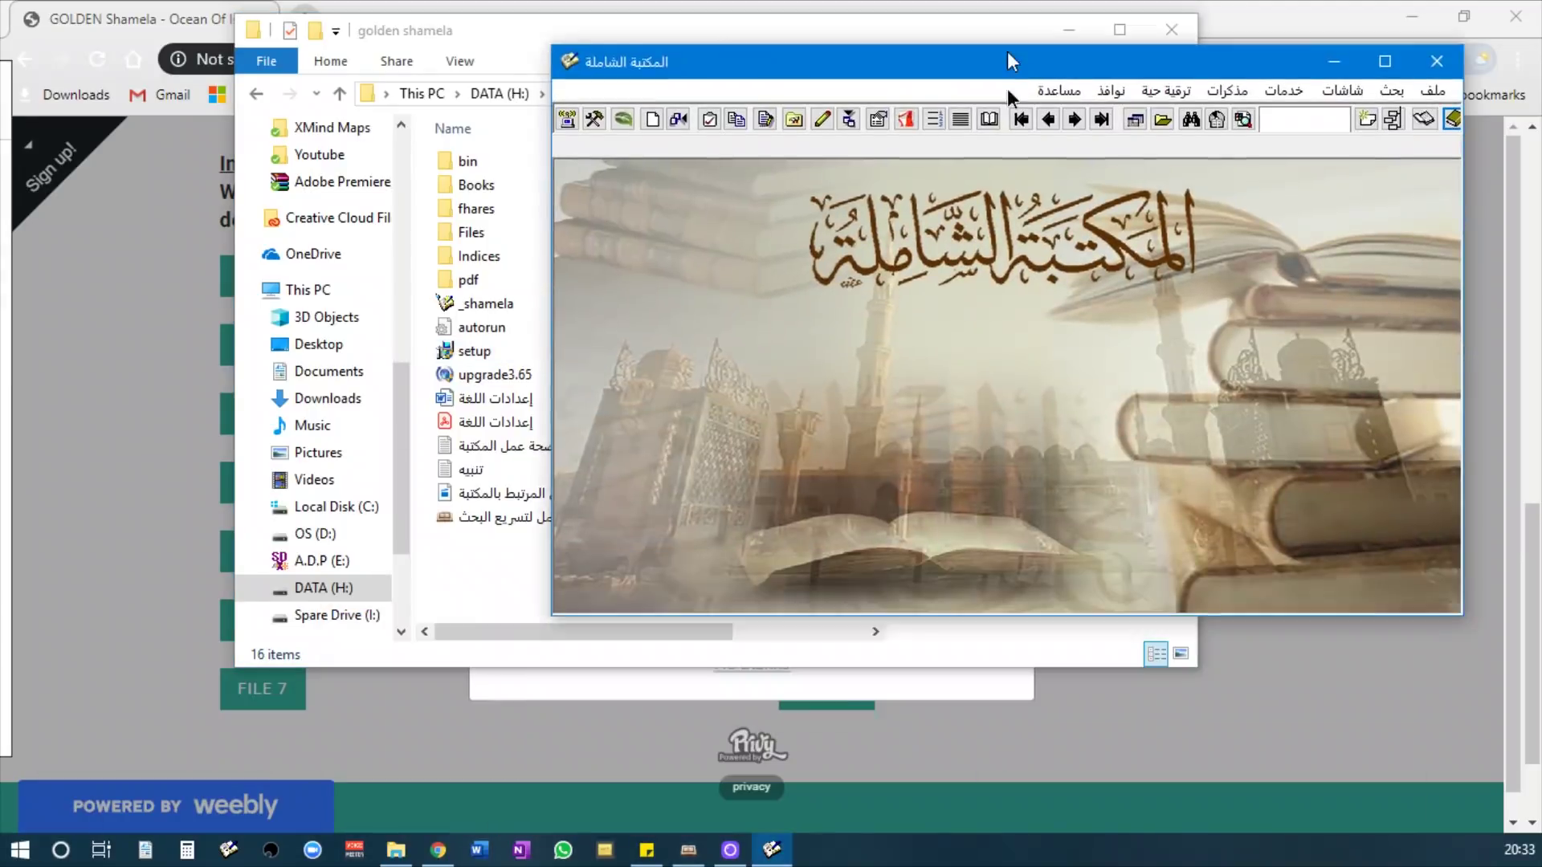
{"action": "left_click_drag", "start_coordinate": [1007, 51], "coordinate": [964, 2]}
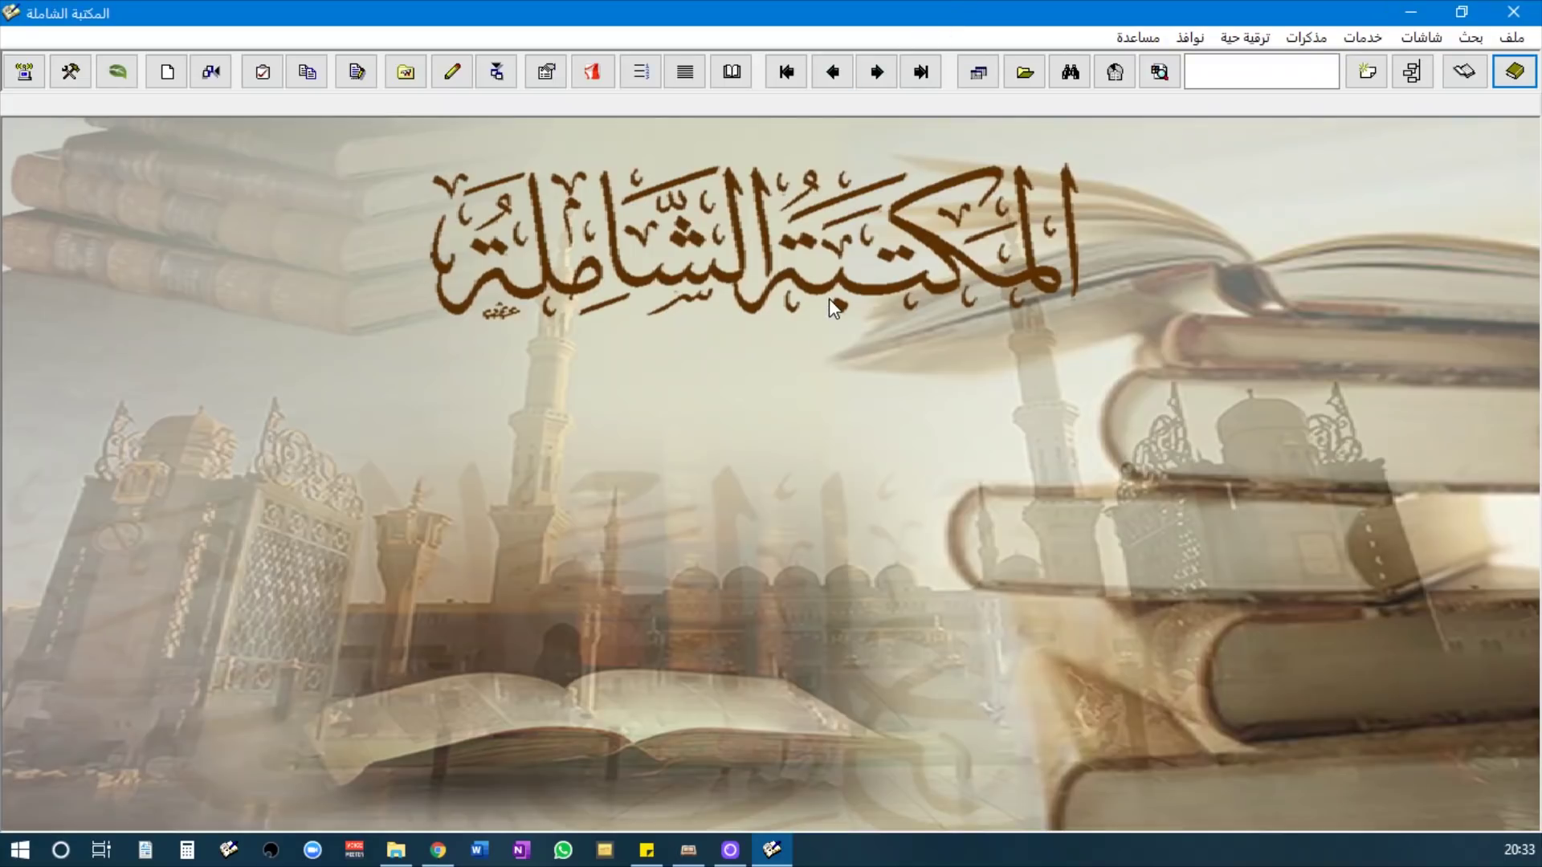
{"action": "left_click", "coordinate": [1068, 77]}
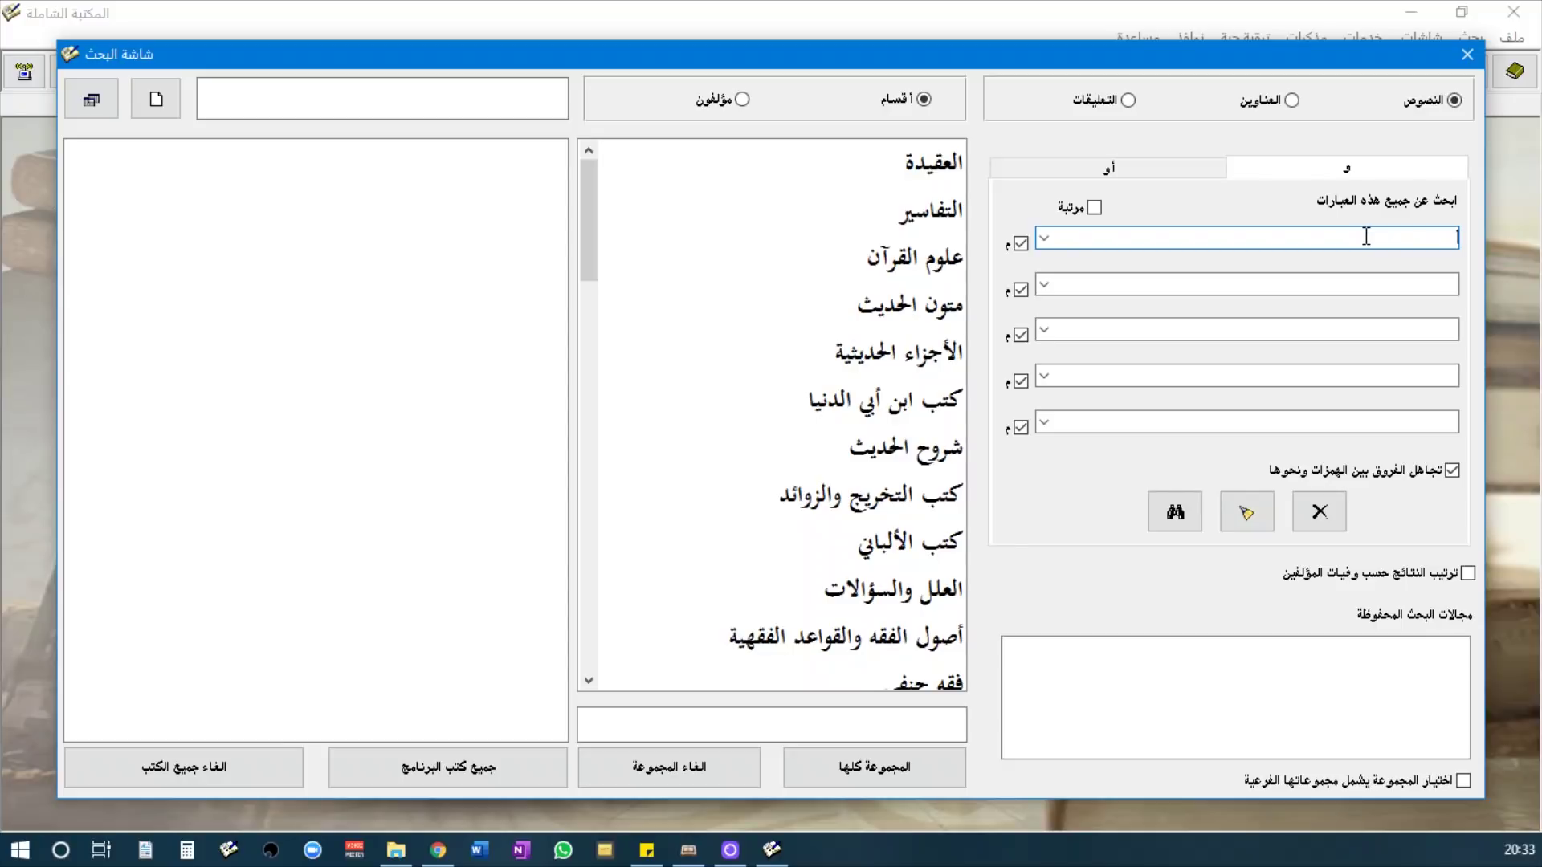
{"action": "type", "text": "الله"}
{"action": "key", "text": "ctrl+a"}
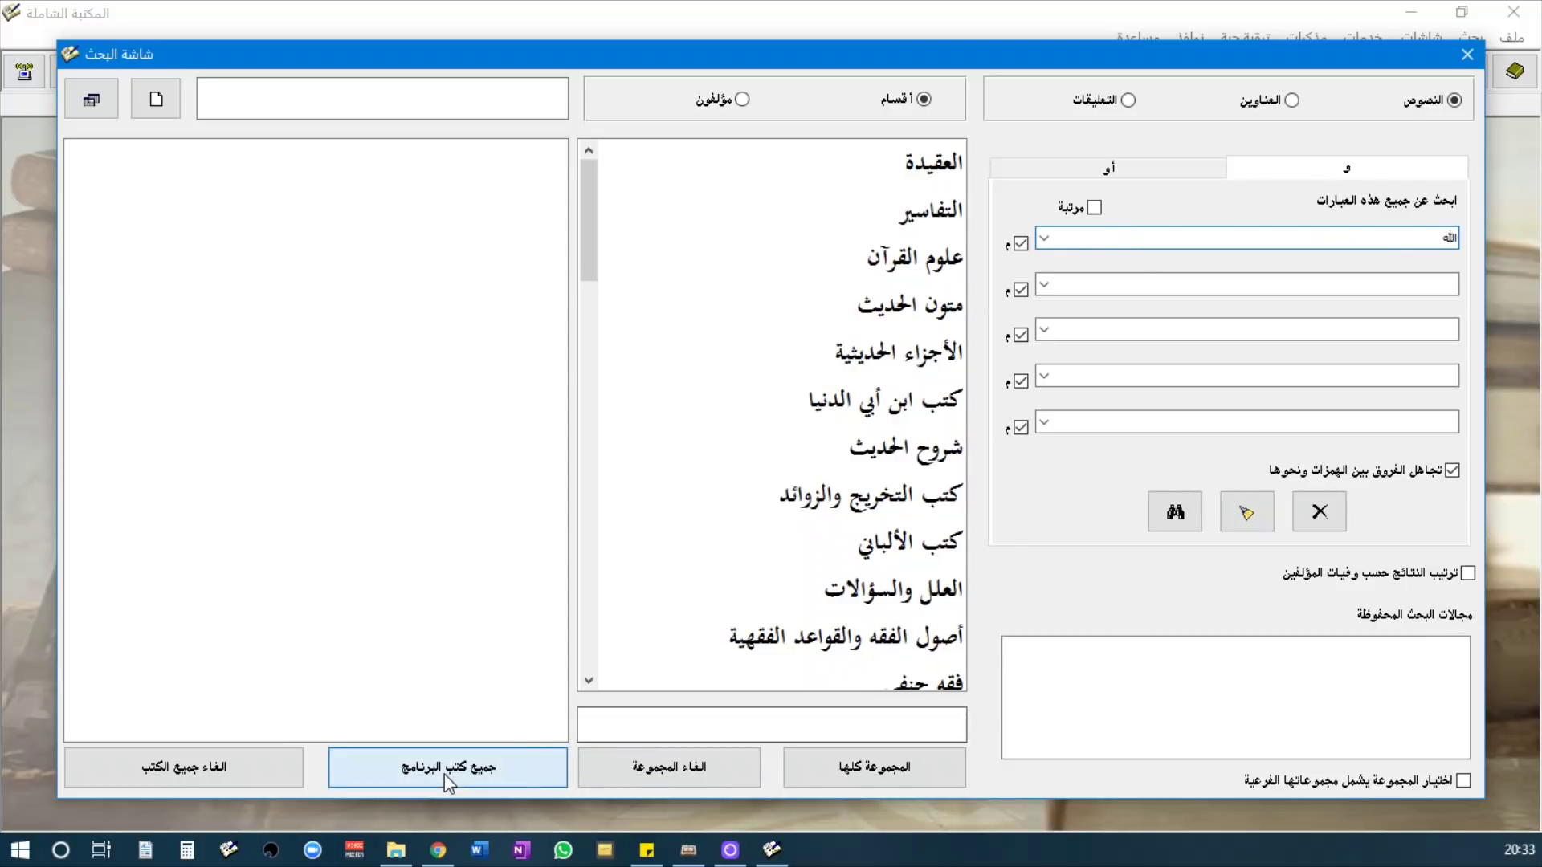
{"action": "left_click", "coordinate": [445, 780]}
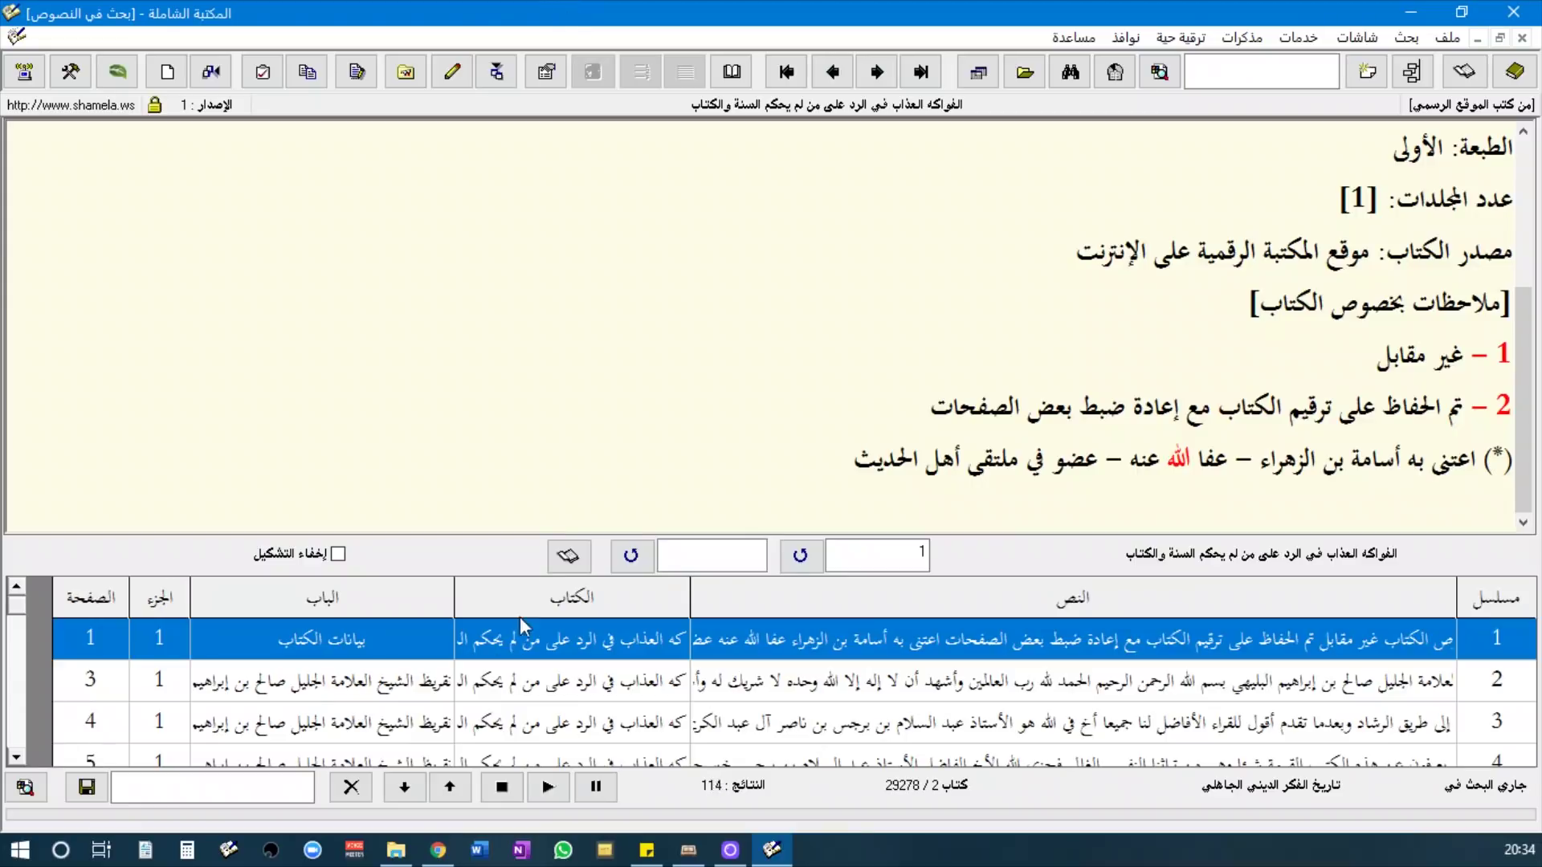
{"action": "left_click", "coordinate": [1522, 39]}
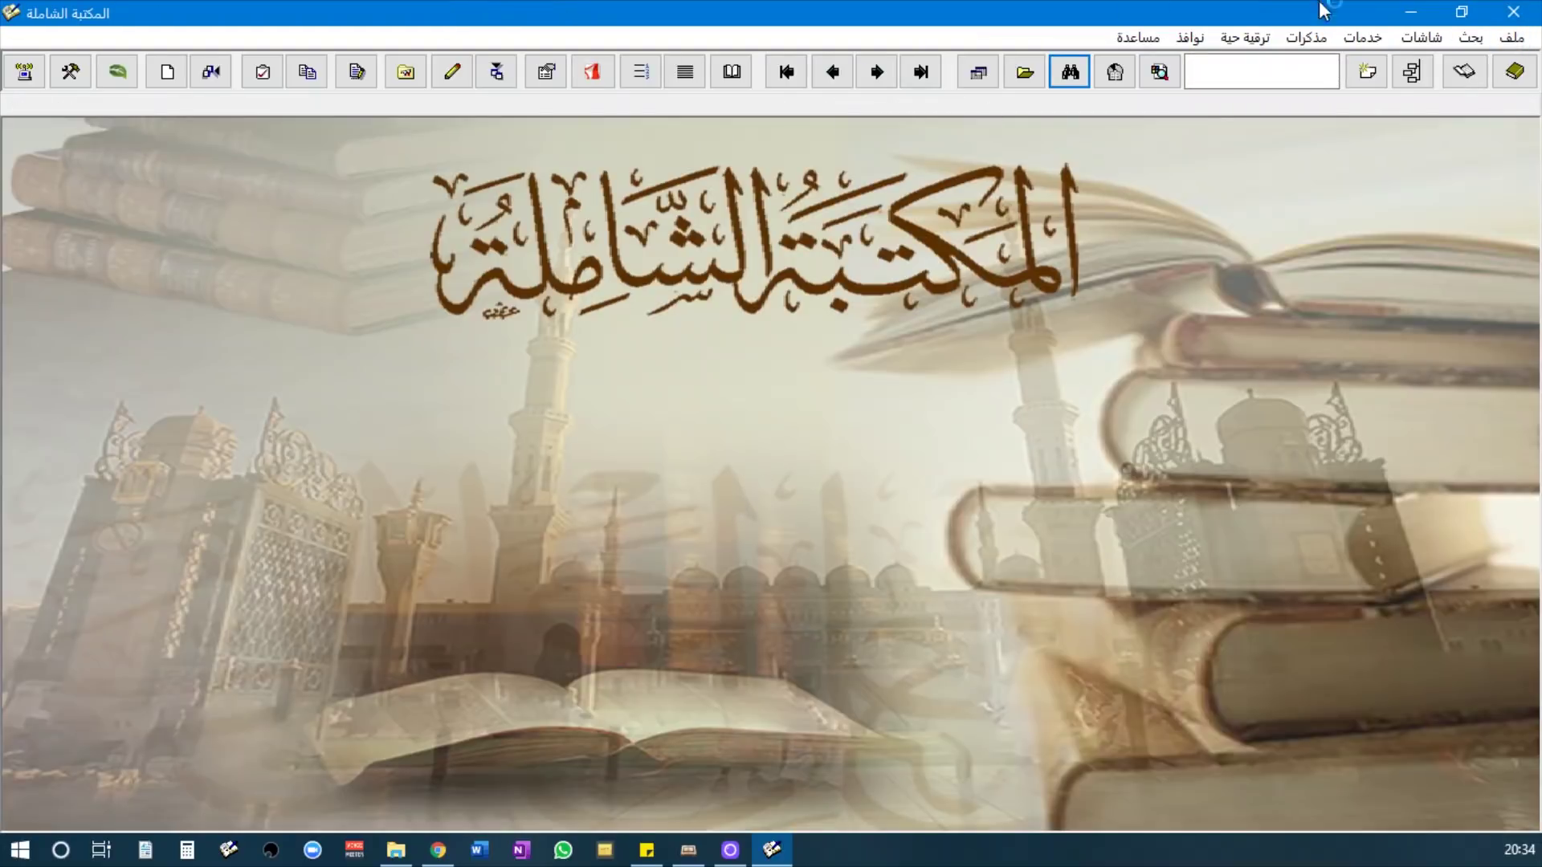
Minimize Shamela and return to the golden shamela folder in File Explorer
{"action": "left_click", "coordinate": [1411, 12]}
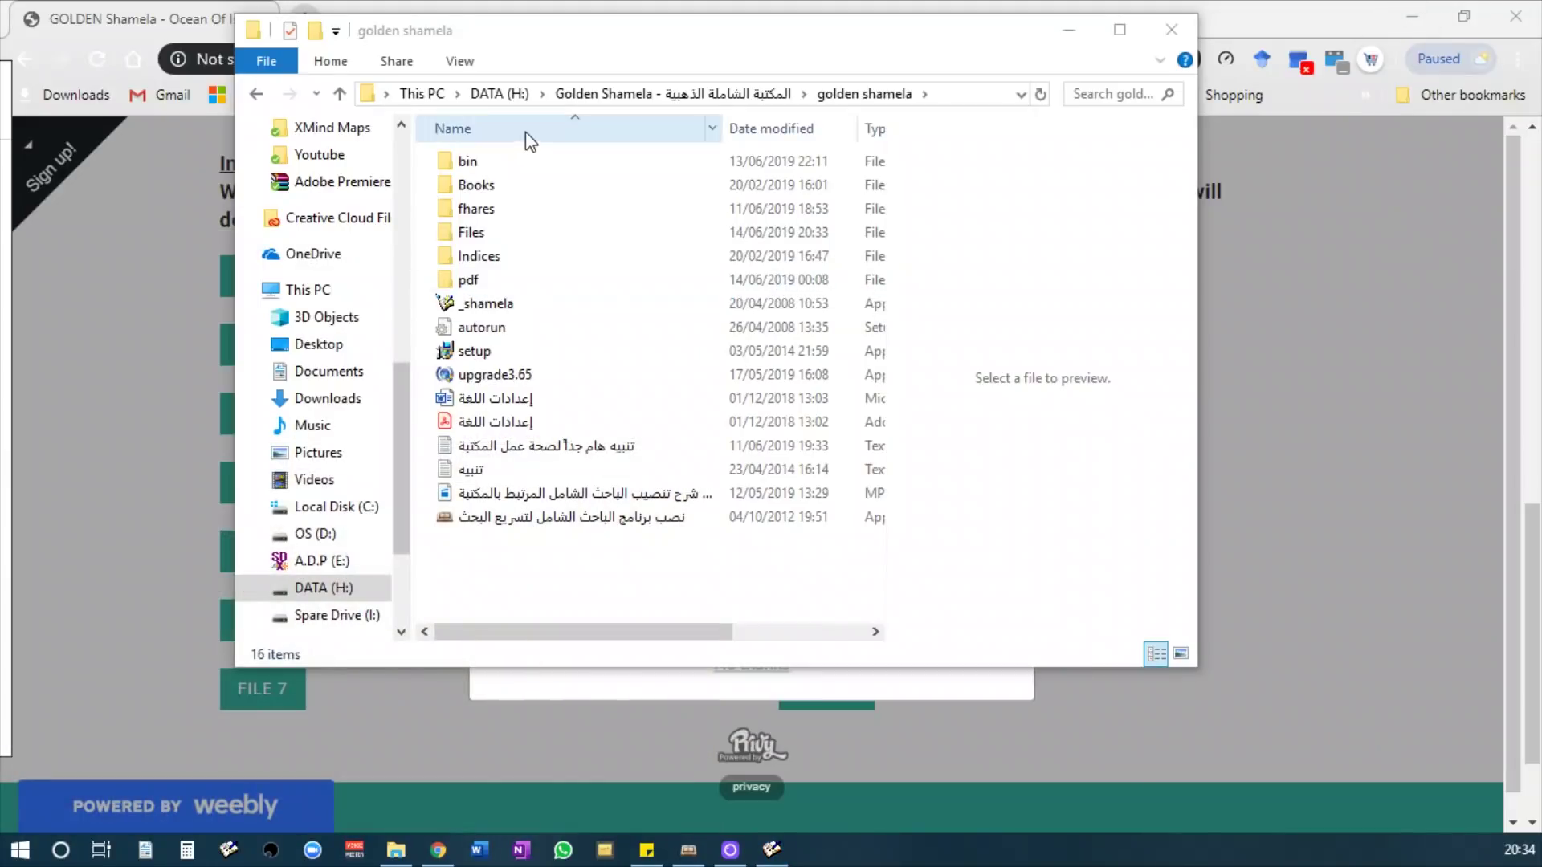
{"action": "left_click", "coordinate": [735, 95]}
{"action": "left_click", "coordinate": [727, 95]}
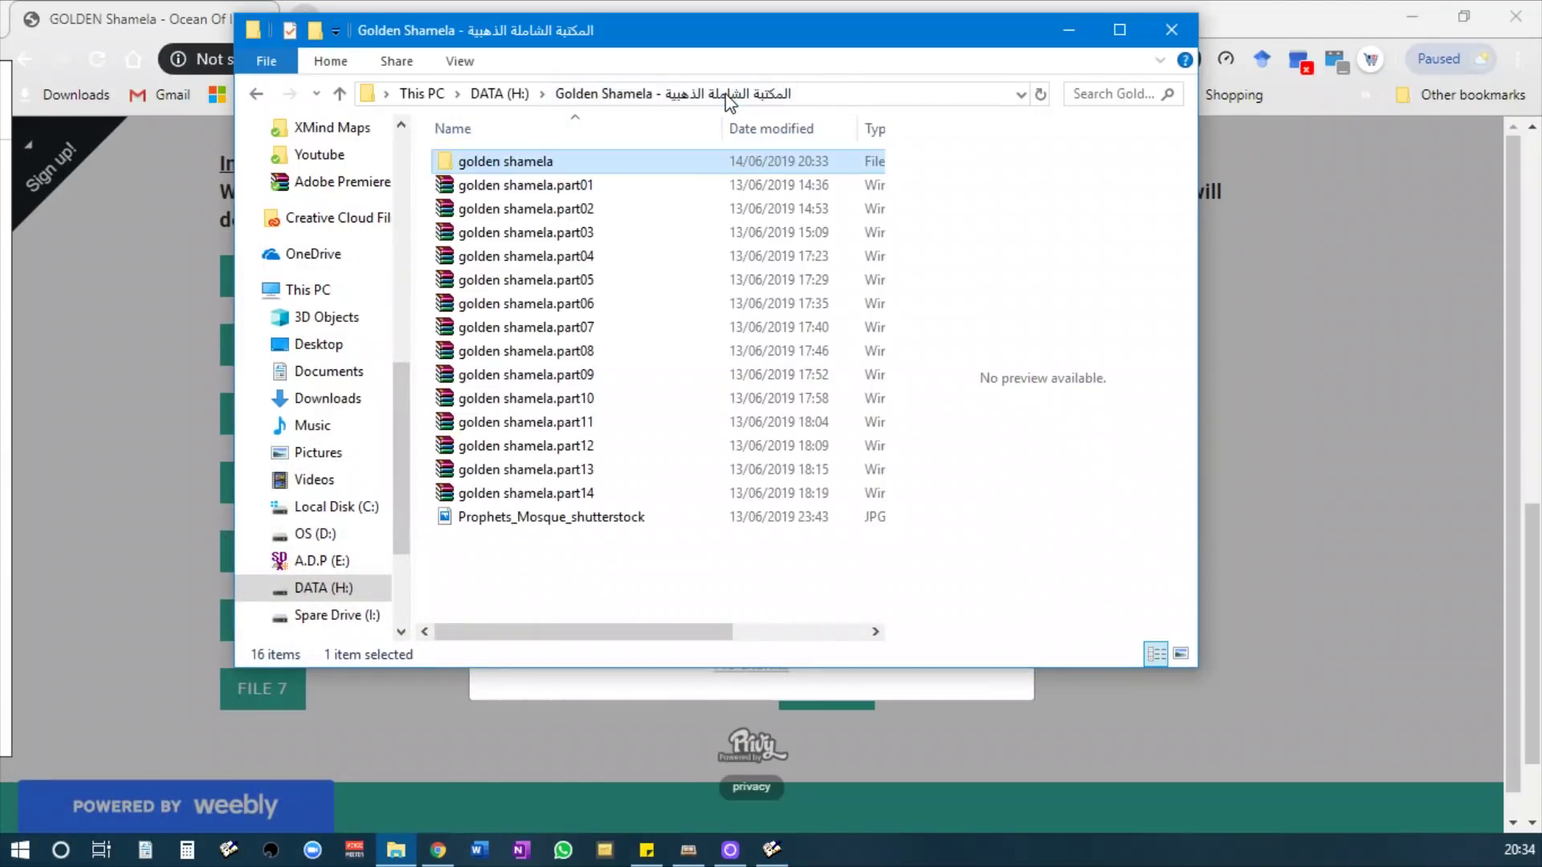
{"action": "double_click", "coordinate": [488, 161]}
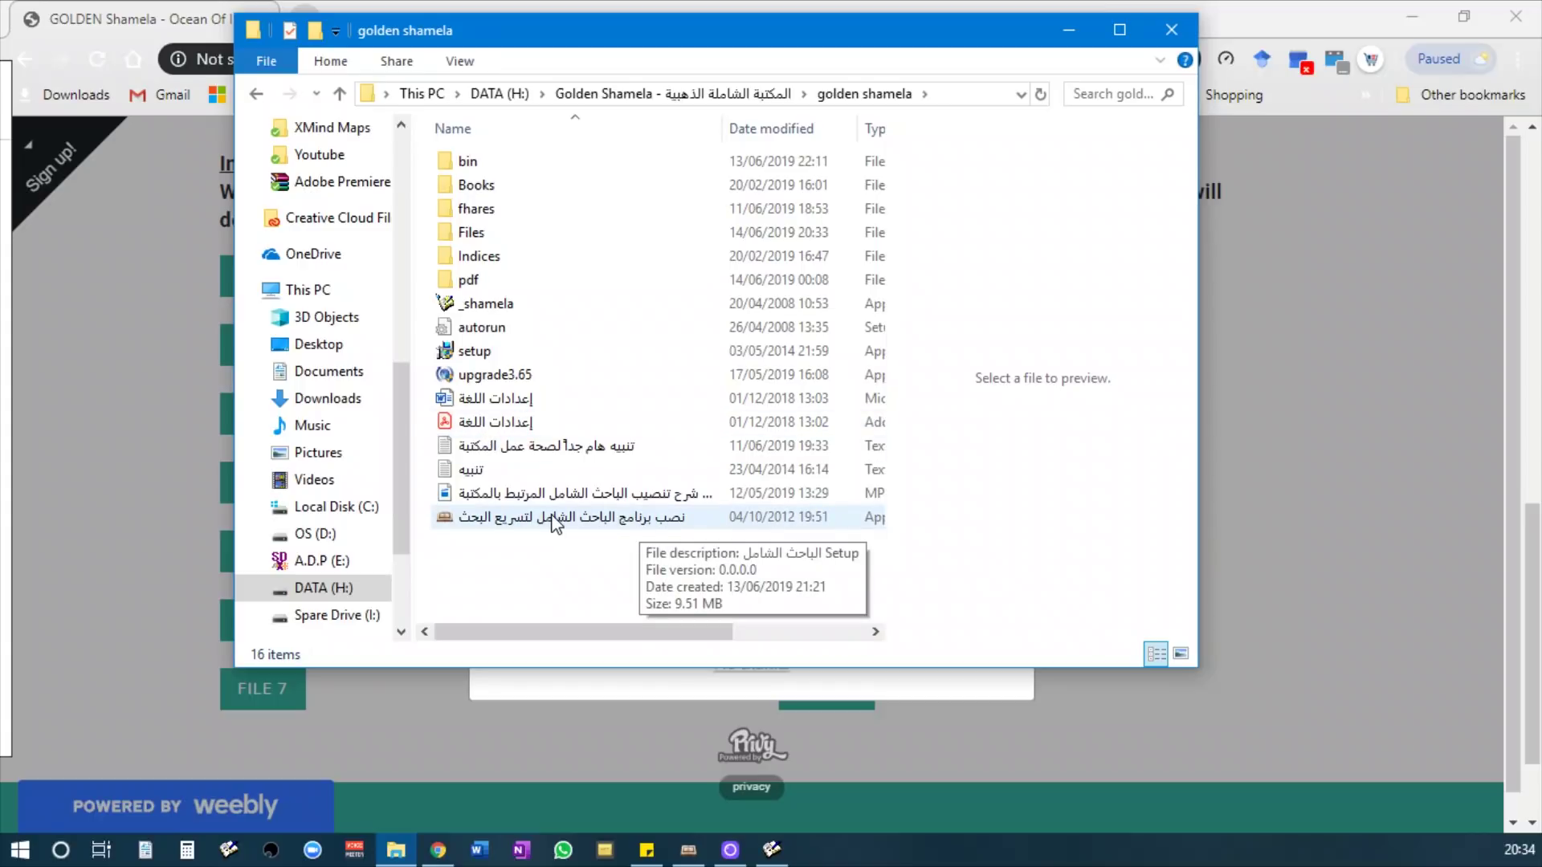
Install al-Bahith al-Shamil in English to C:\Program Files (x86)\albahhet with Start Menu folder and desktop icon
{"action": "double_click", "coordinate": [552, 520]}
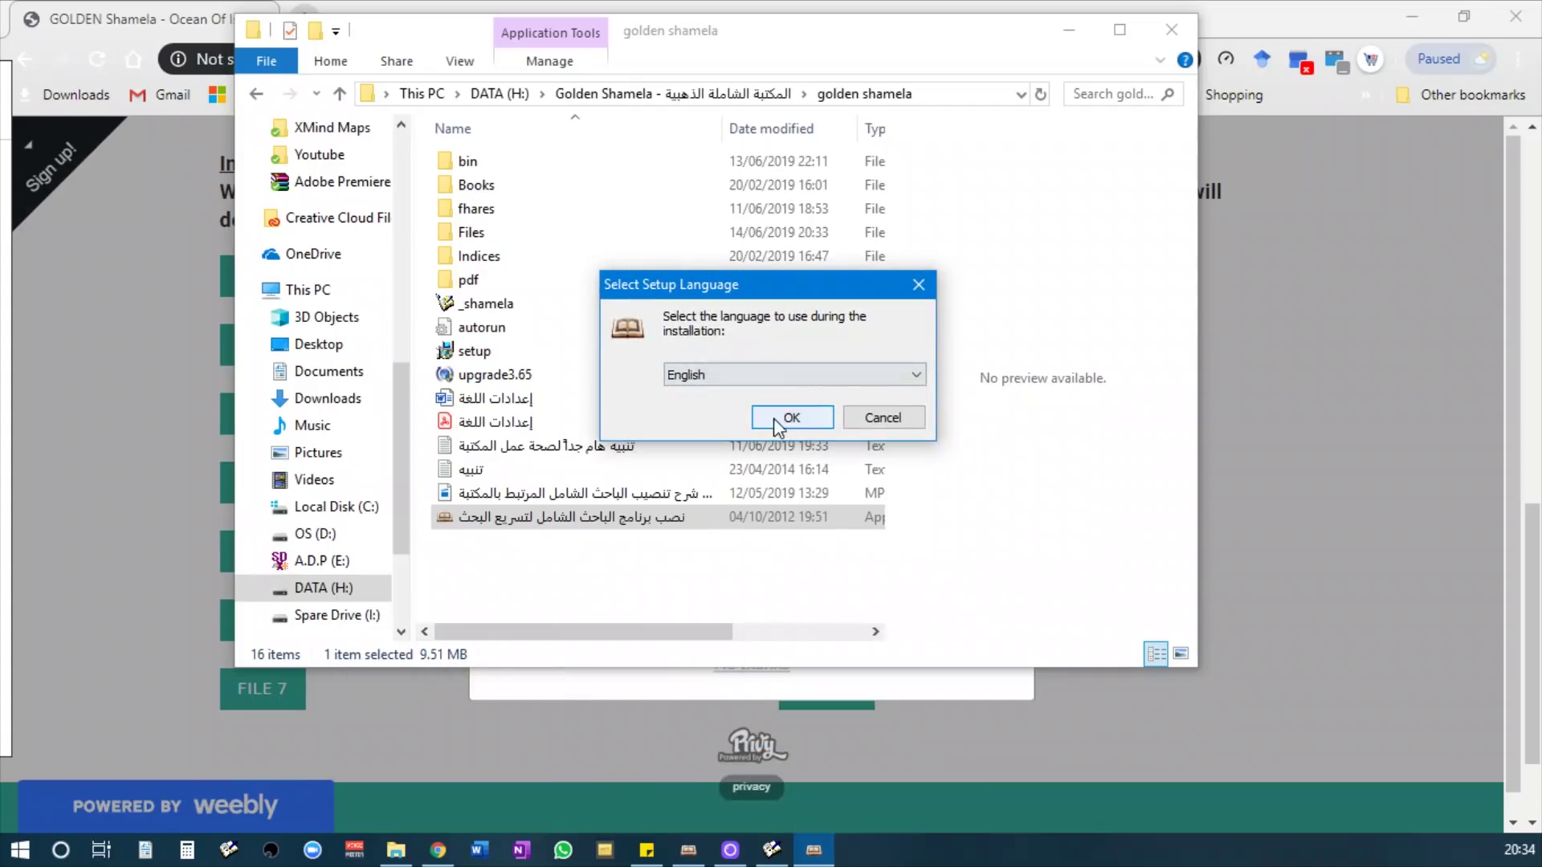
{"action": "left_click", "coordinate": [773, 417]}
{"action": "left_click", "coordinate": [998, 577]}
{"action": "left_click", "coordinate": [995, 578]}
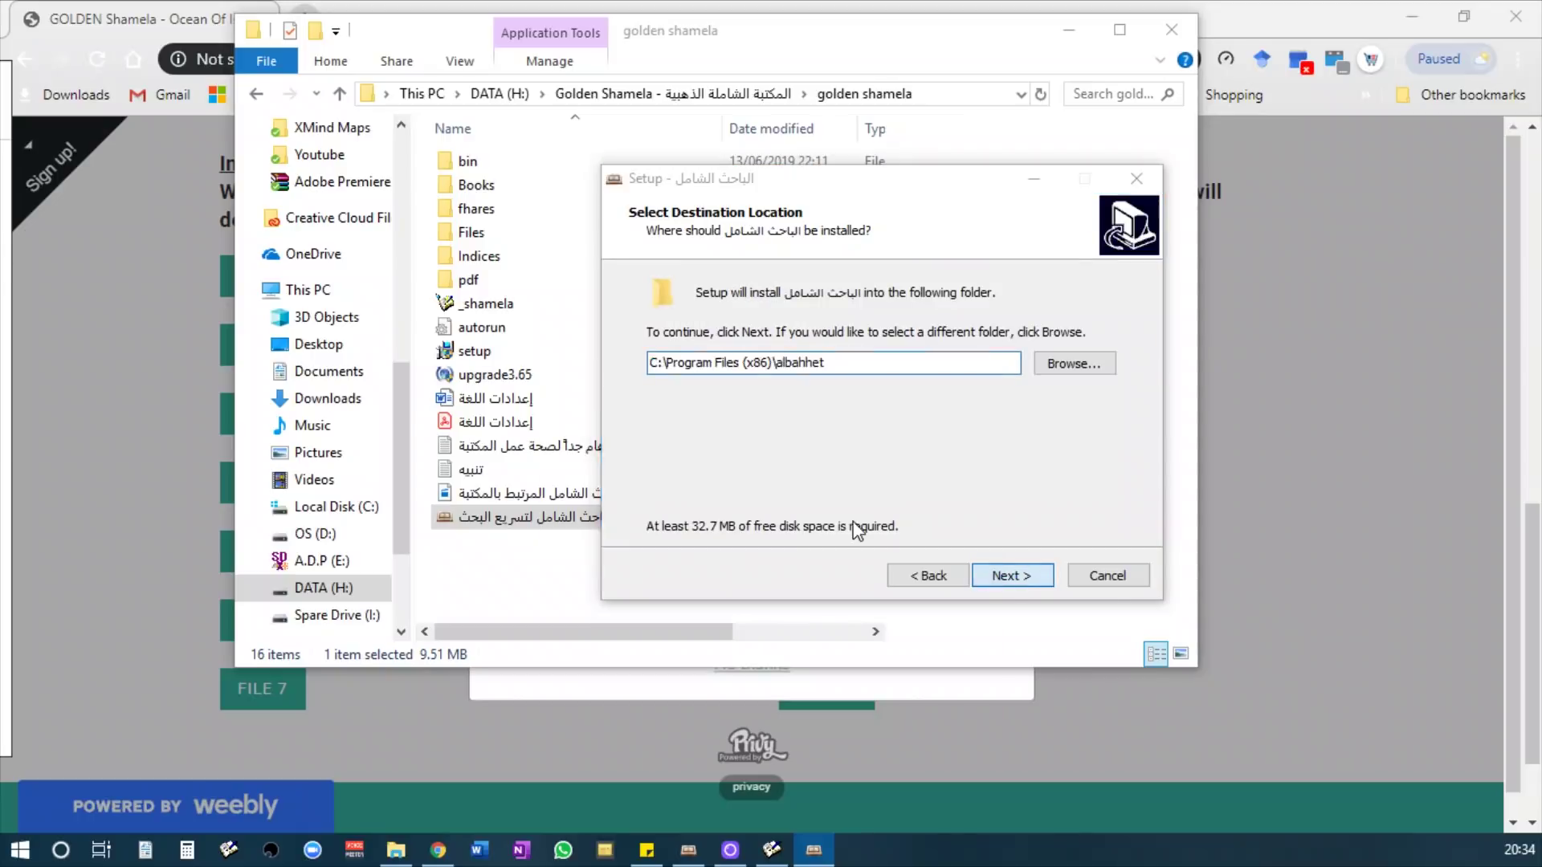
{"action": "left_click", "coordinate": [835, 518]}
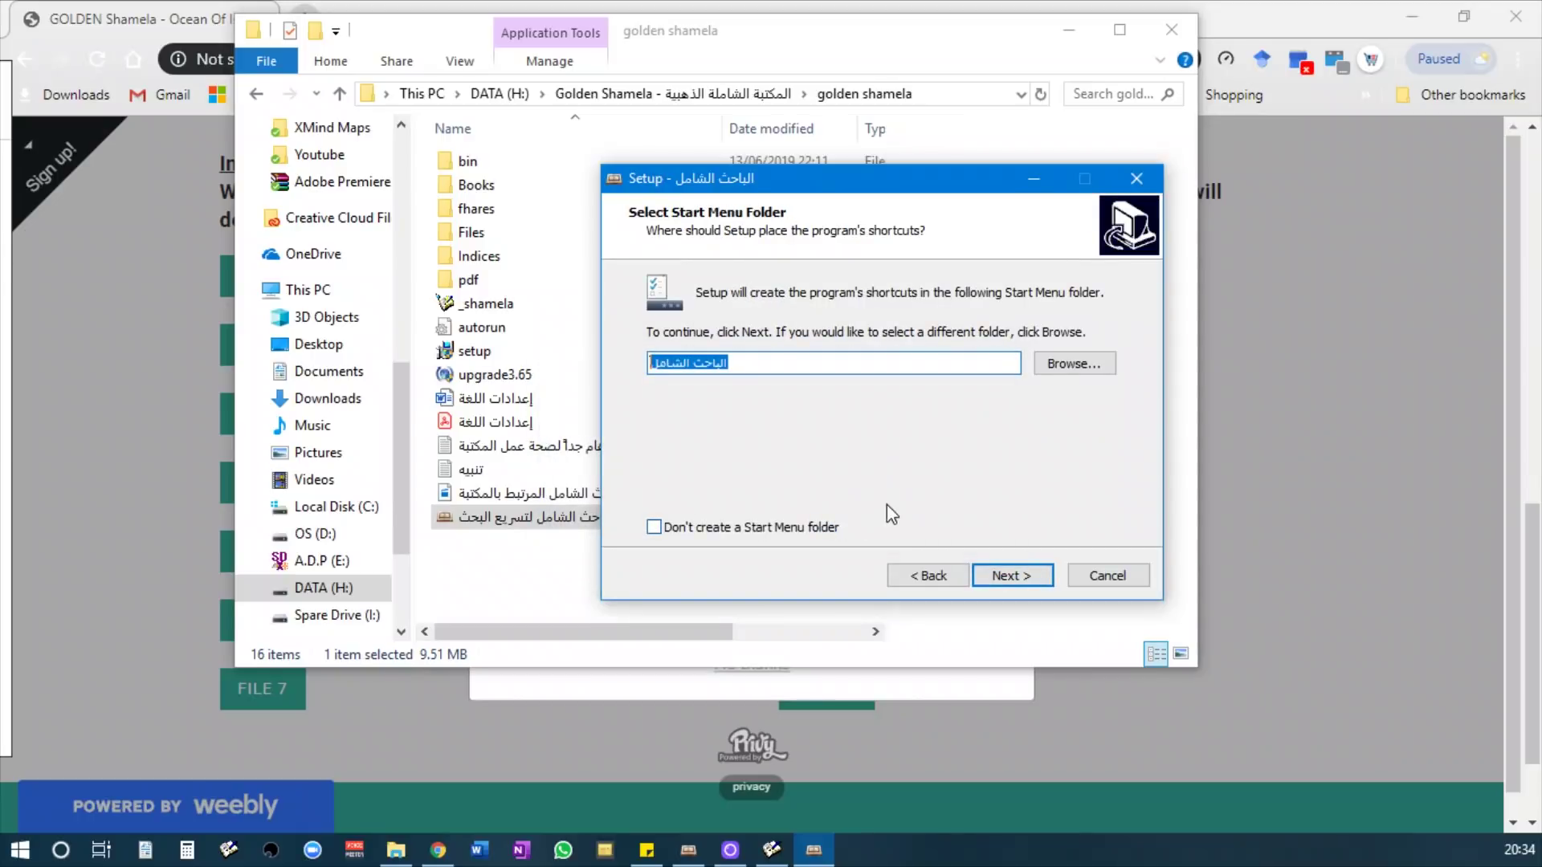
{"action": "left_click", "coordinate": [1014, 577]}
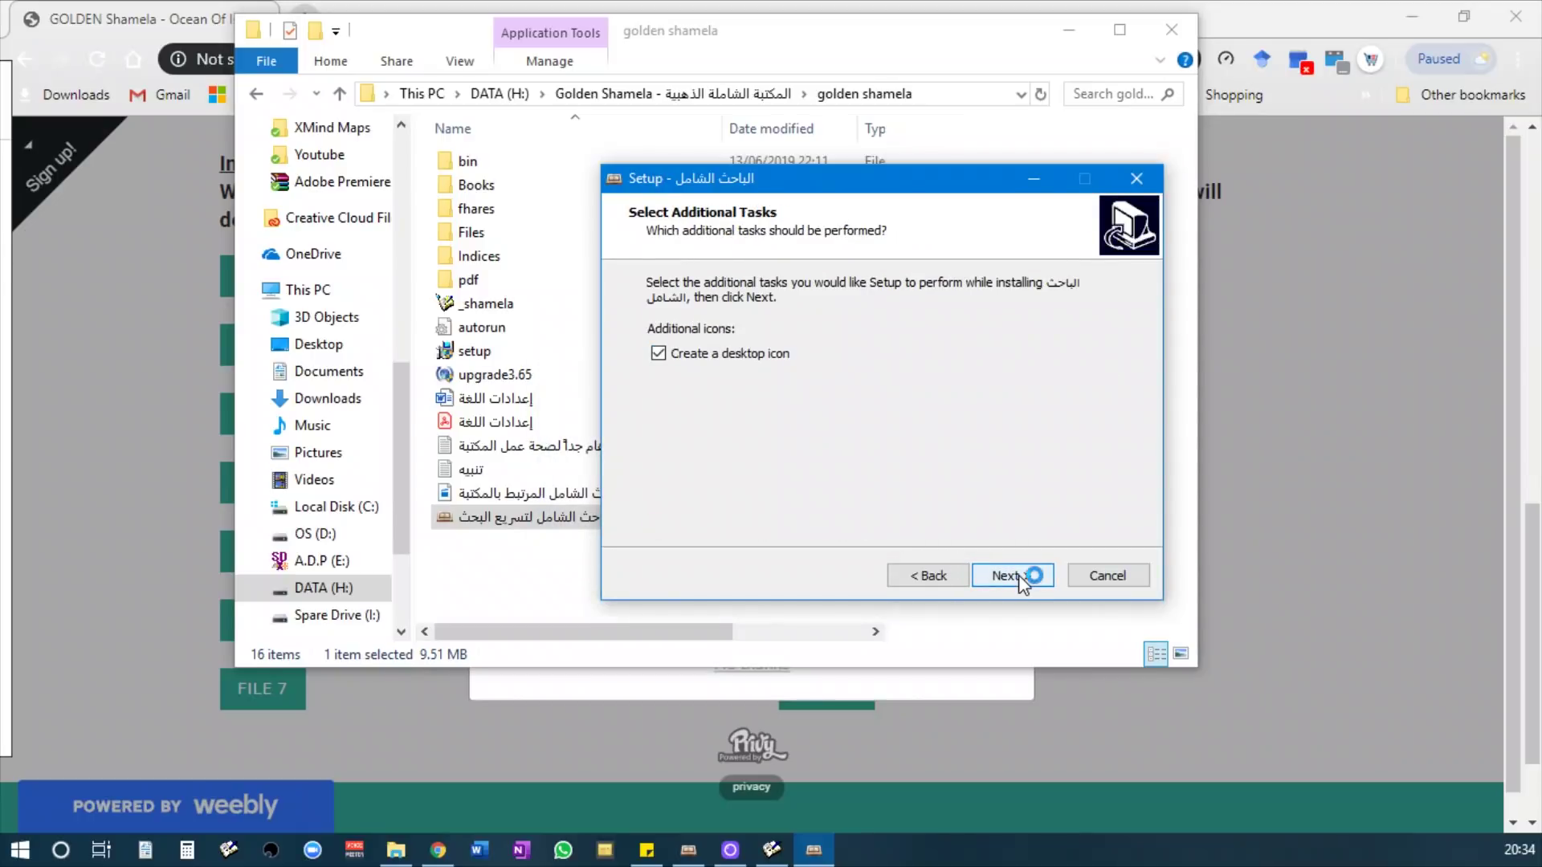
{"action": "left_click", "coordinate": [1023, 577]}
{"action": "left_click", "coordinate": [1018, 578]}
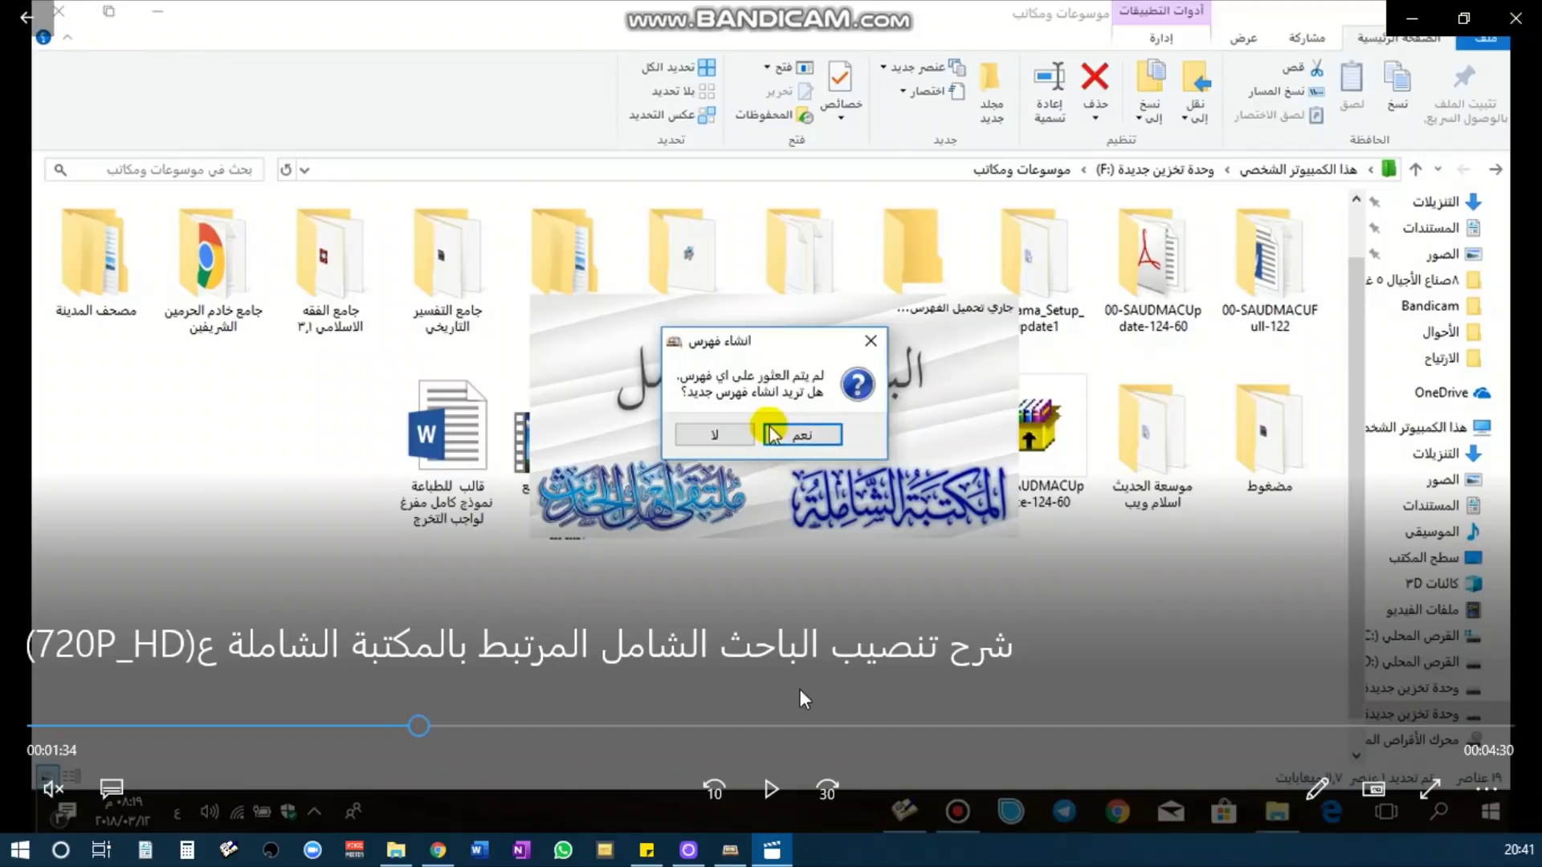
Play the tutorial to 00:02:46, pause it, and bring the golden shamela folder forward
{"action": "left_click", "coordinate": [783, 771]}
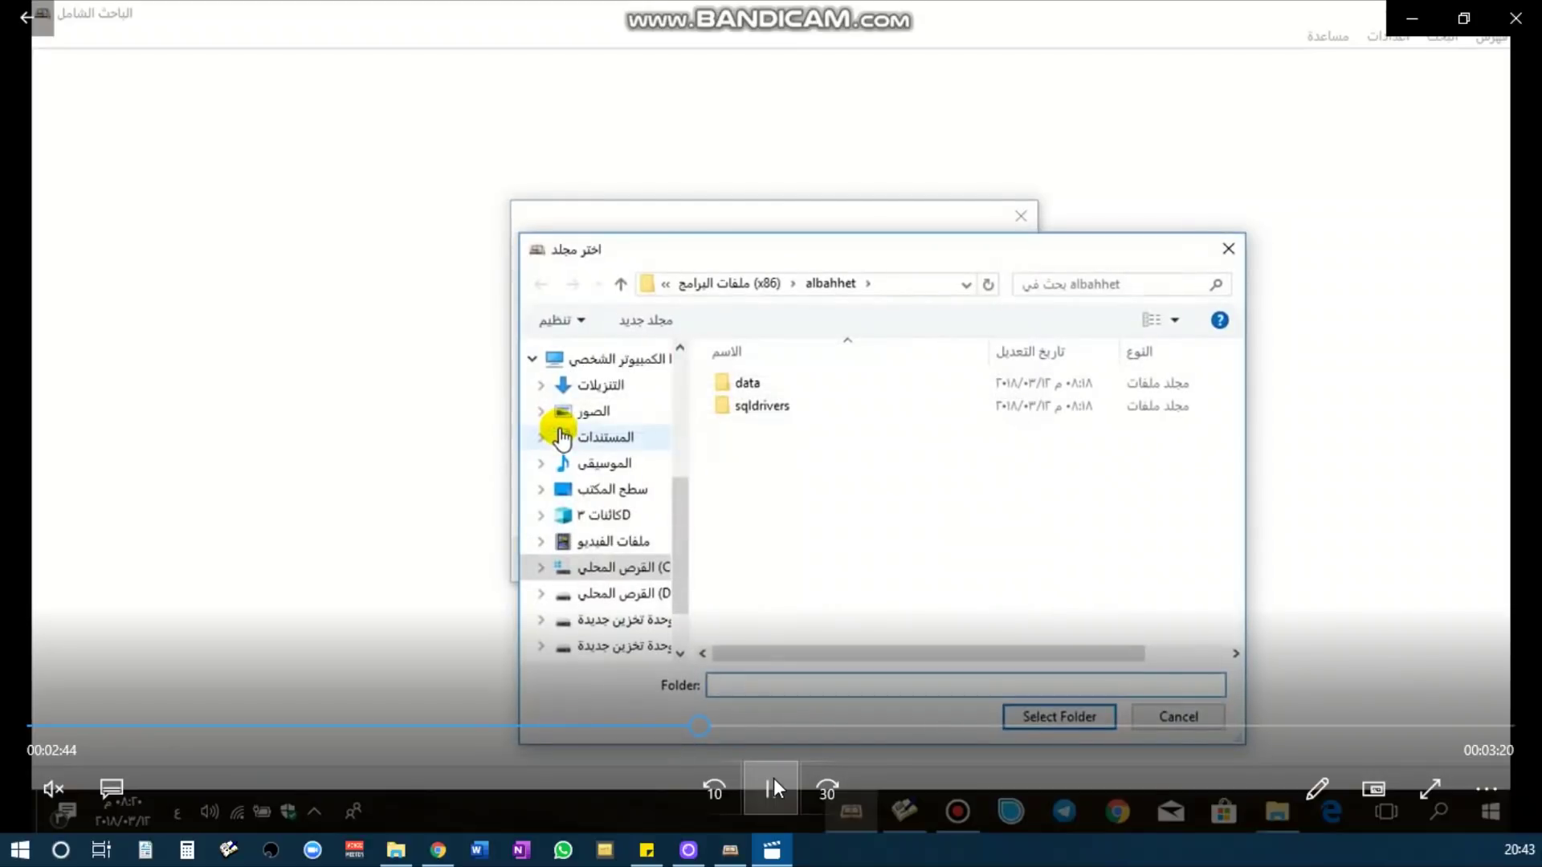
{"action": "left_click", "coordinate": [773, 778]}
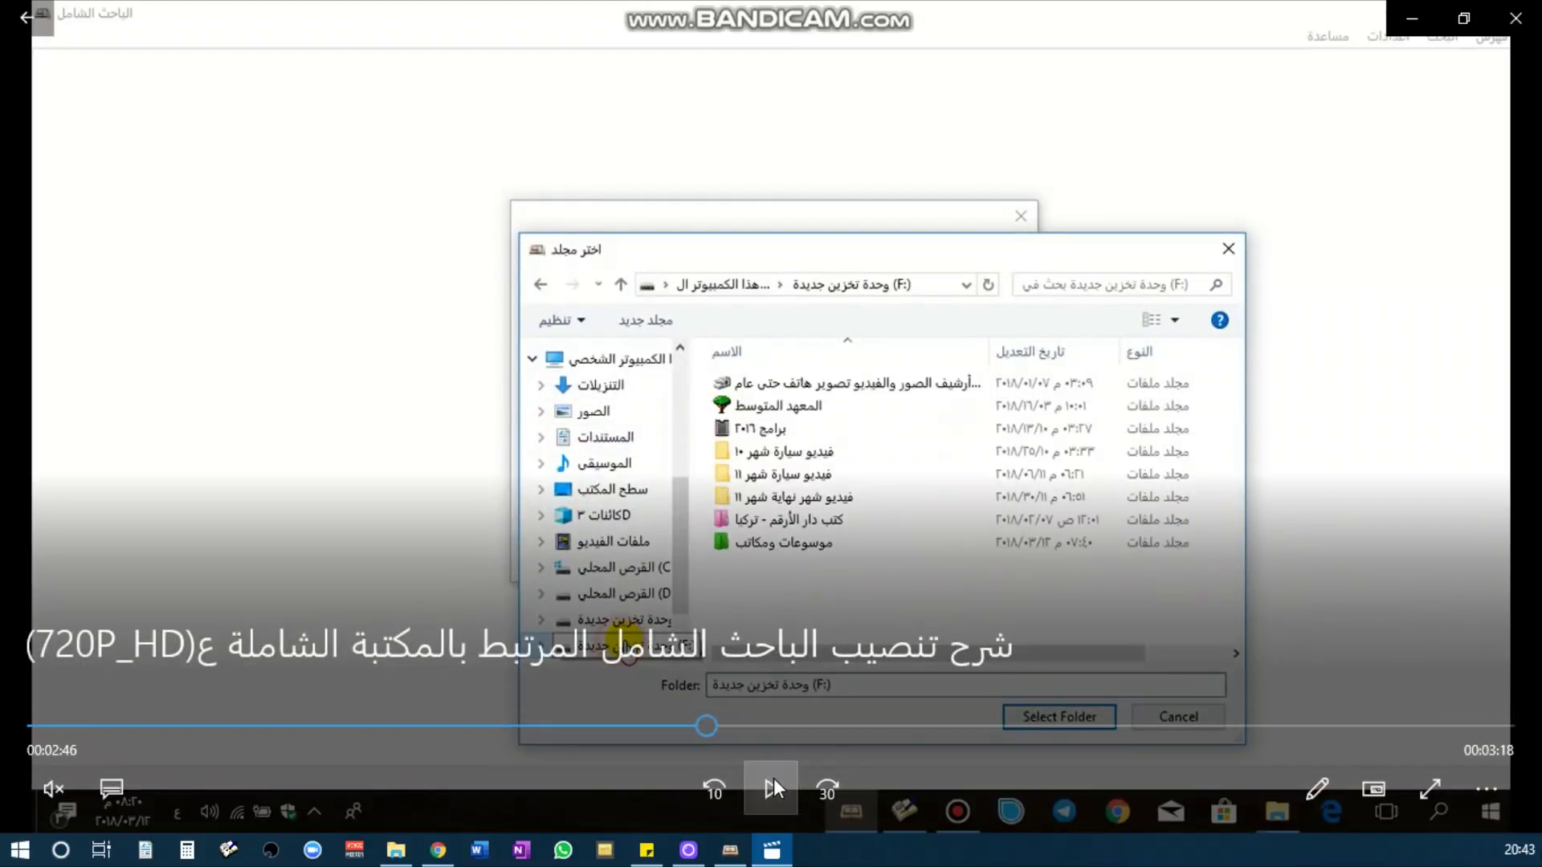
{"action": "left_click", "coordinate": [396, 849]}
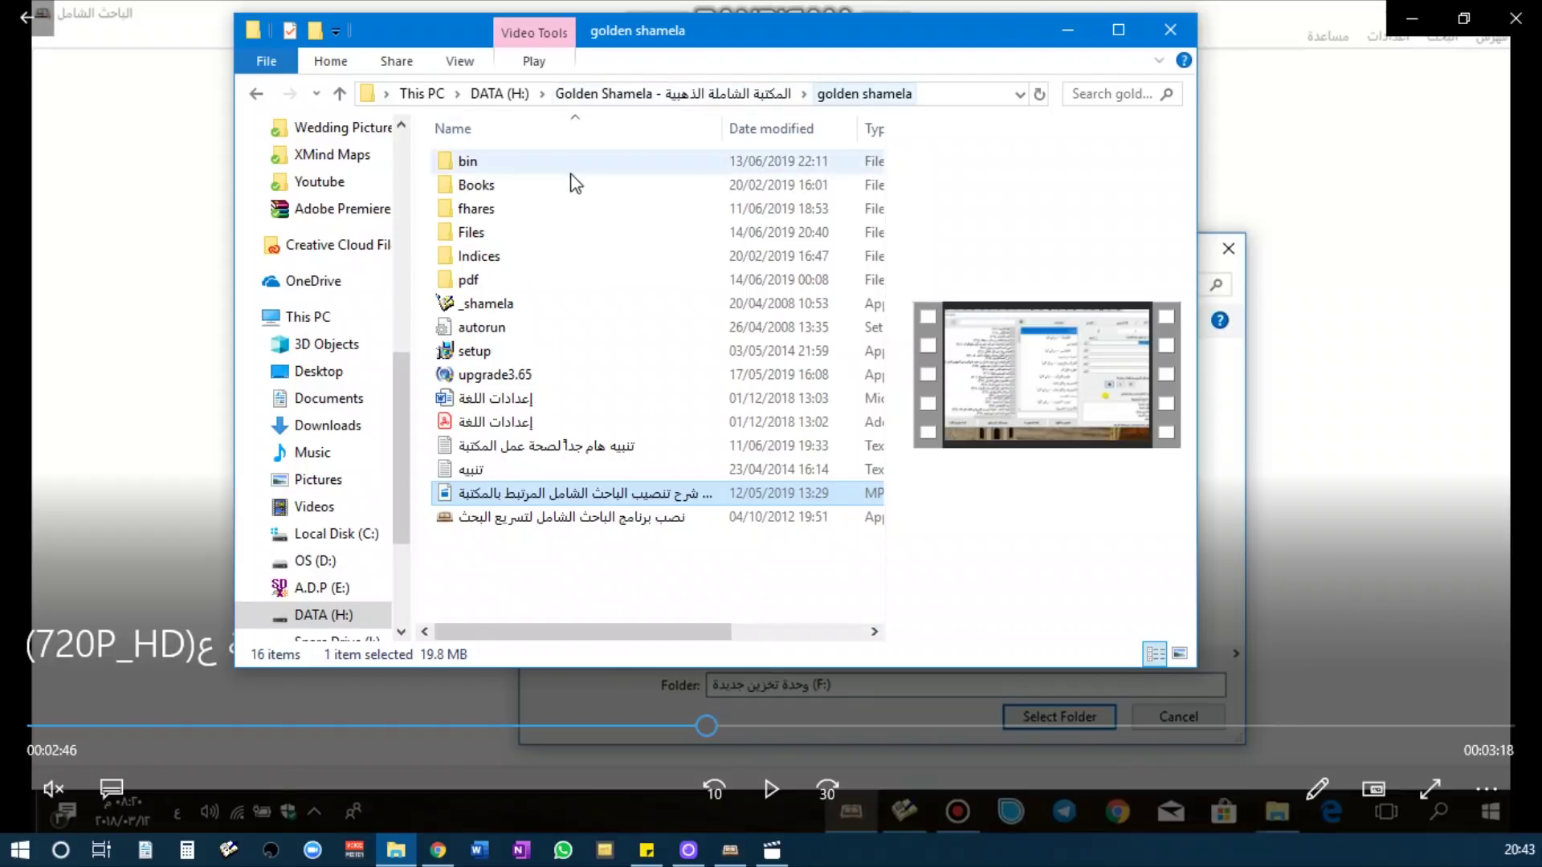
Check the fhares folder against the video, close it, and resume the tutorial
{"action": "left_click", "coordinate": [487, 210]}
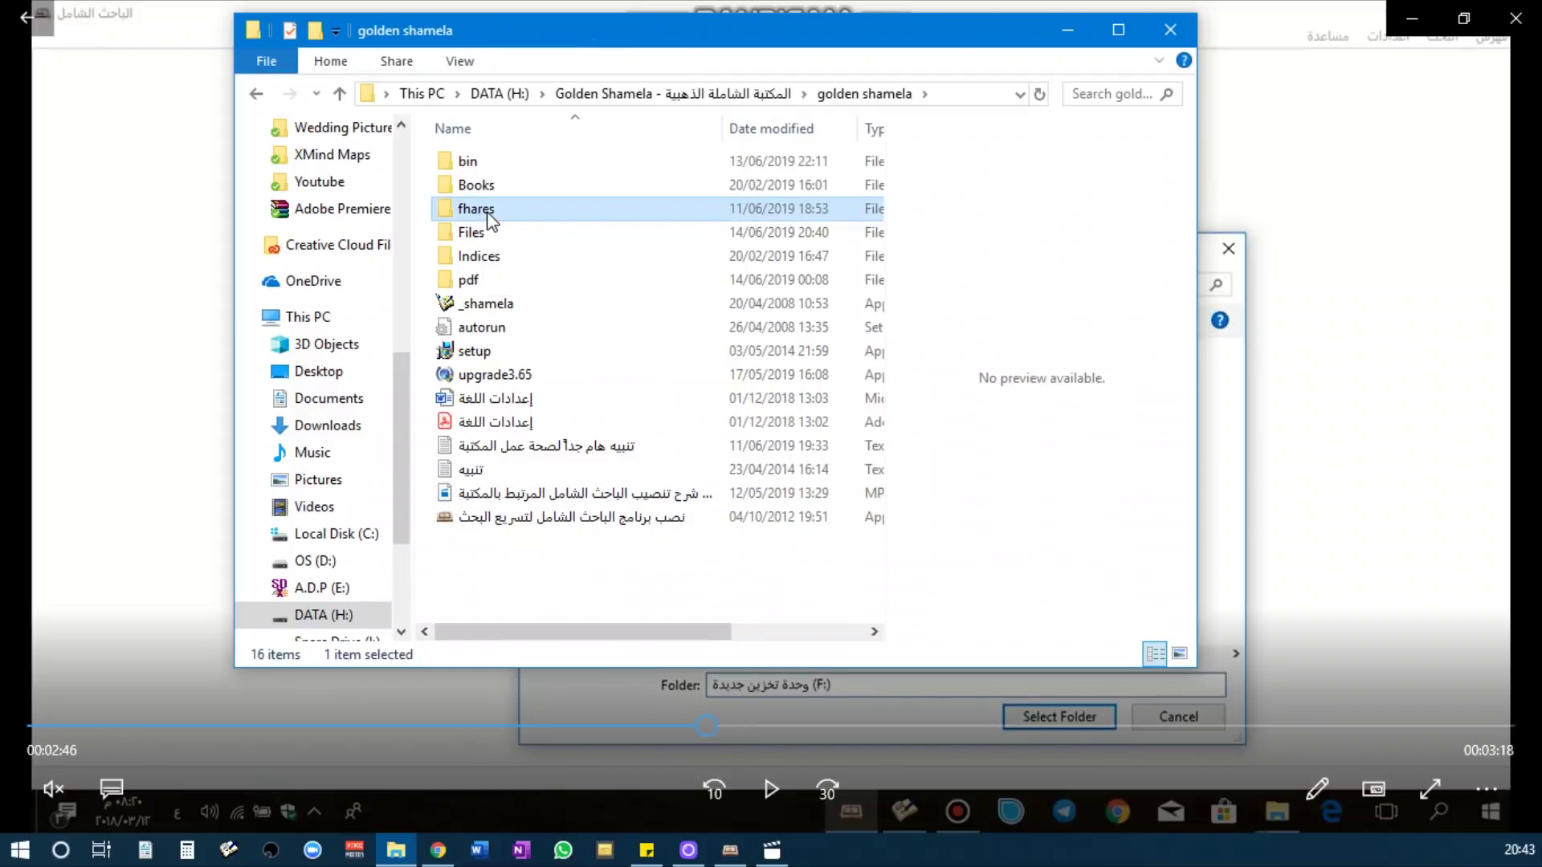
{"action": "left_click_drag", "start_coordinate": [594, 32], "coordinate": [742, 123]}
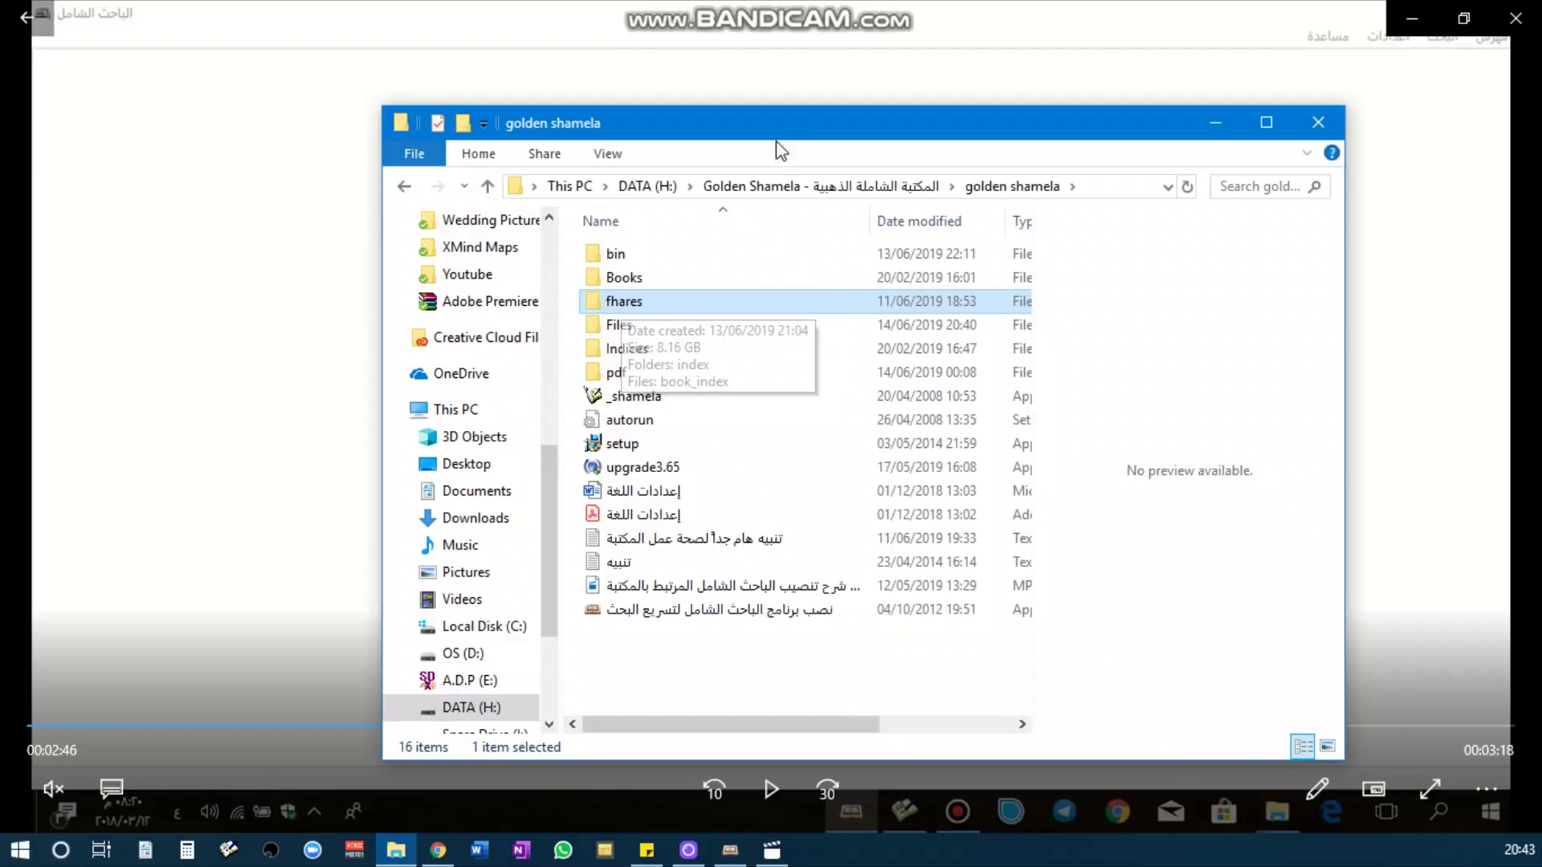
{"action": "left_click_drag", "start_coordinate": [767, 128], "coordinate": [732, 616]}
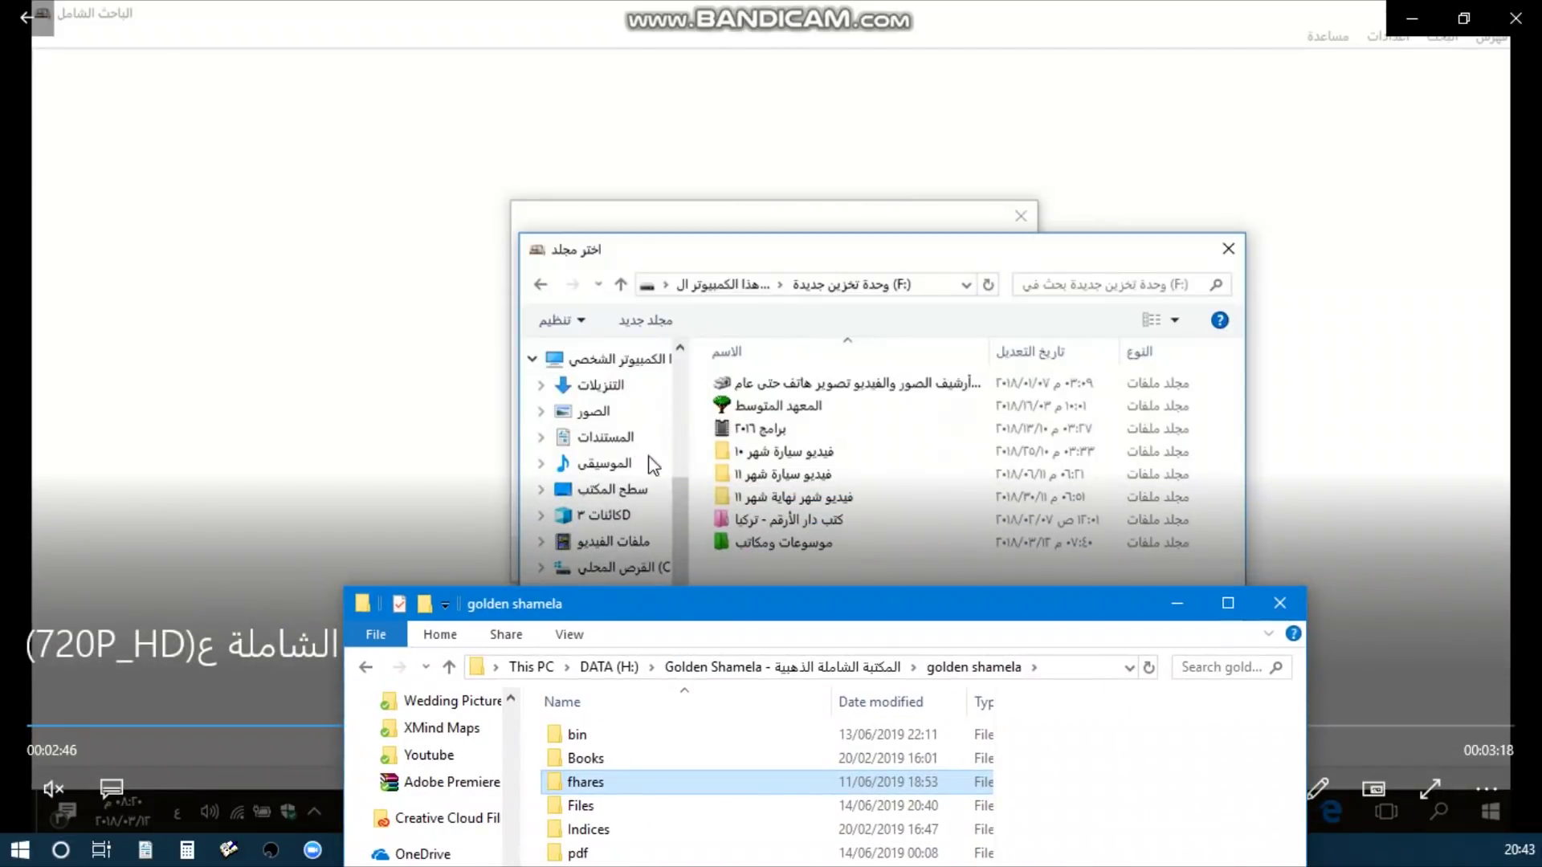
{"action": "left_click_drag", "start_coordinate": [588, 620], "coordinate": [659, 256]}
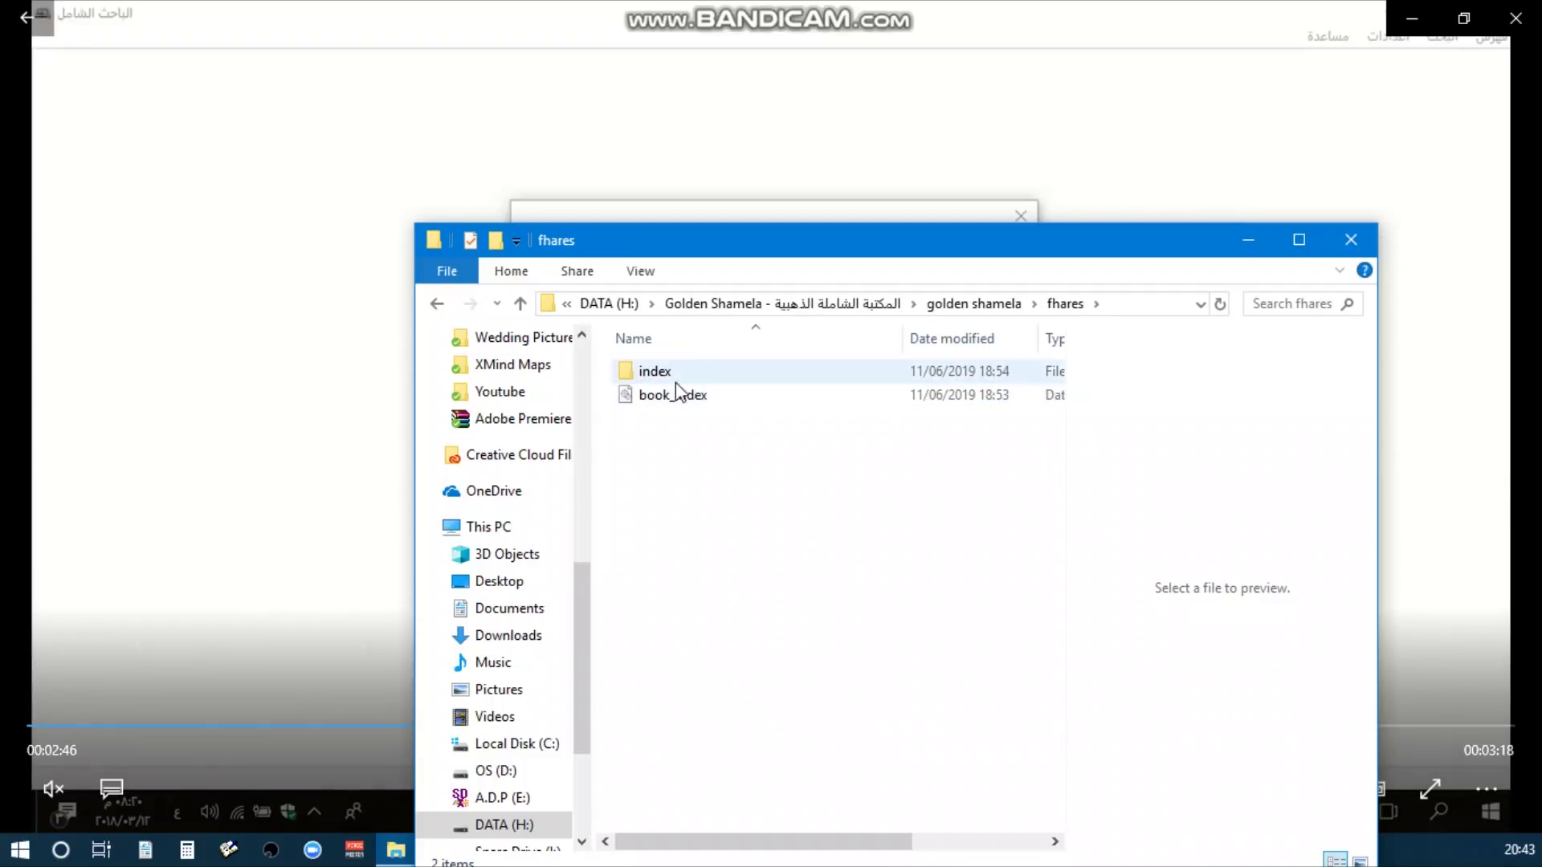
{"action": "left_click", "coordinate": [1350, 240]}
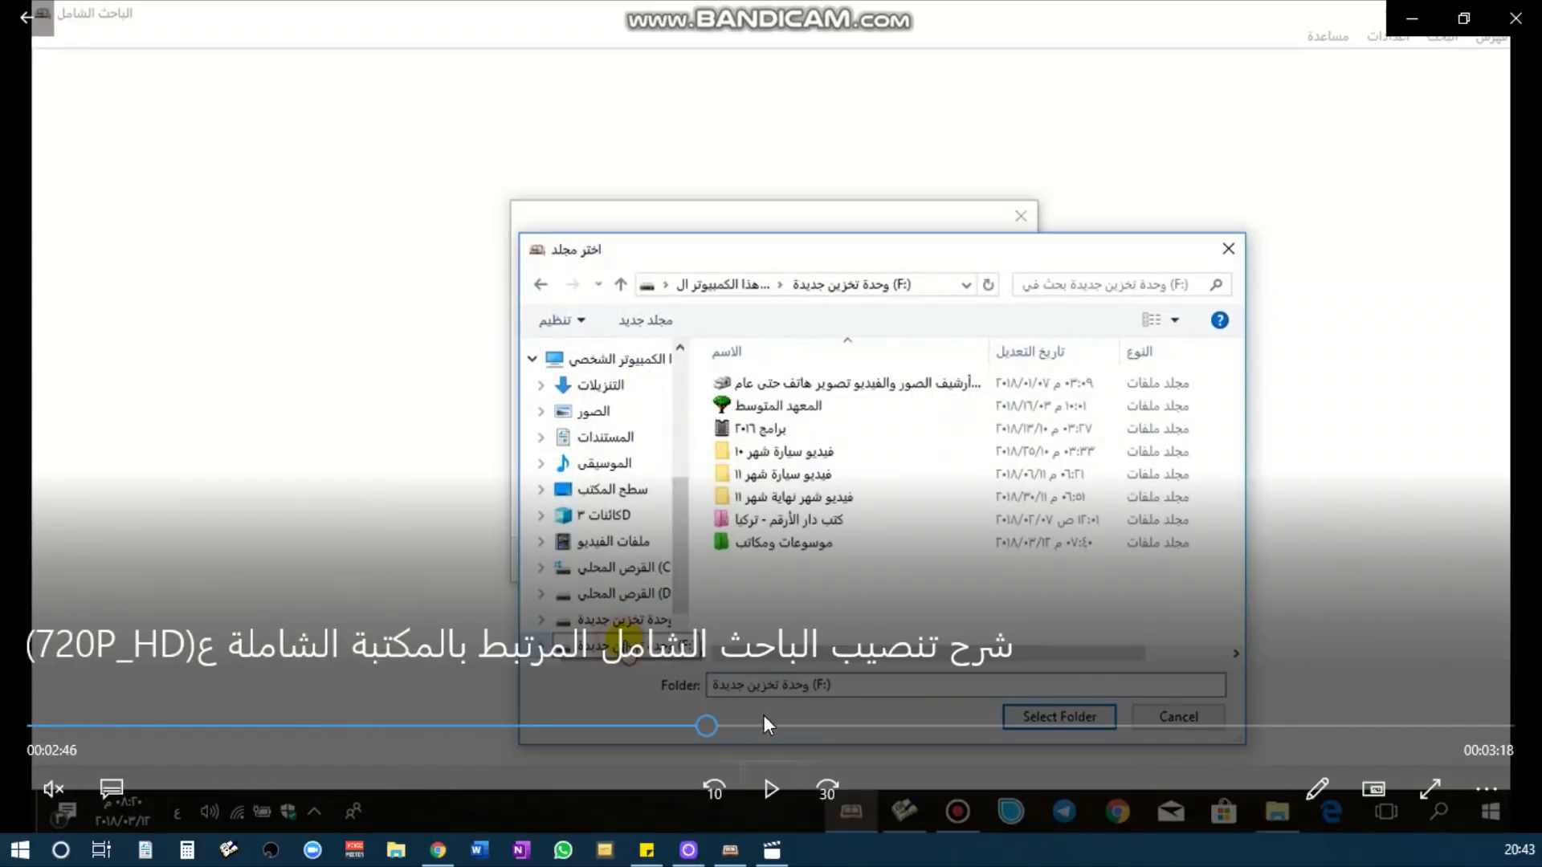
{"action": "left_click", "coordinate": [755, 781]}
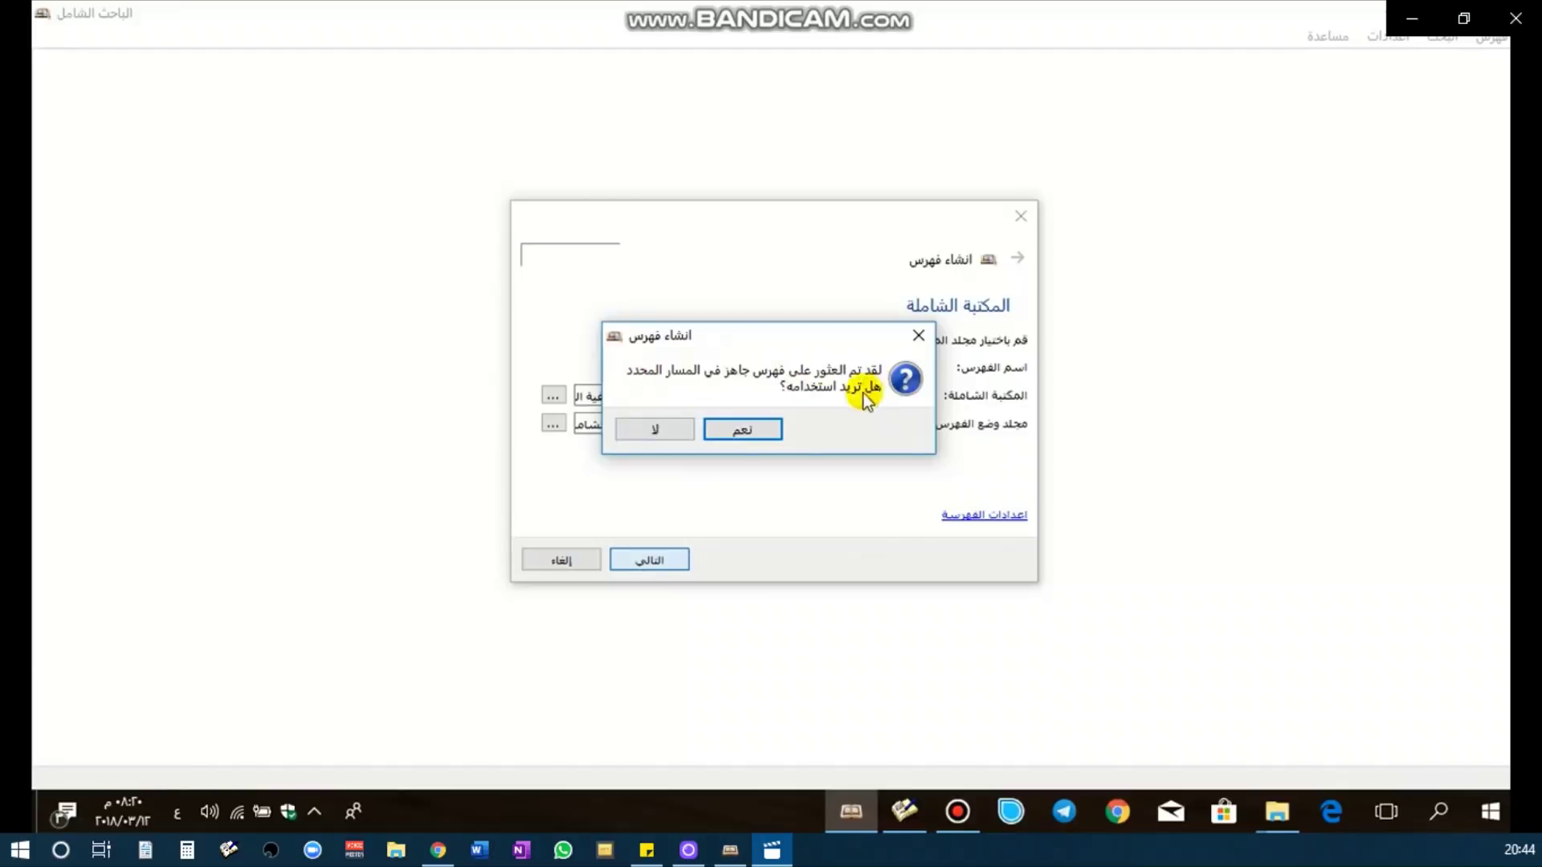
Pause the tutorial at 3:12 on the index dialog showing name 1250
{"action": "mouse_move", "coordinate": [833, 554]}
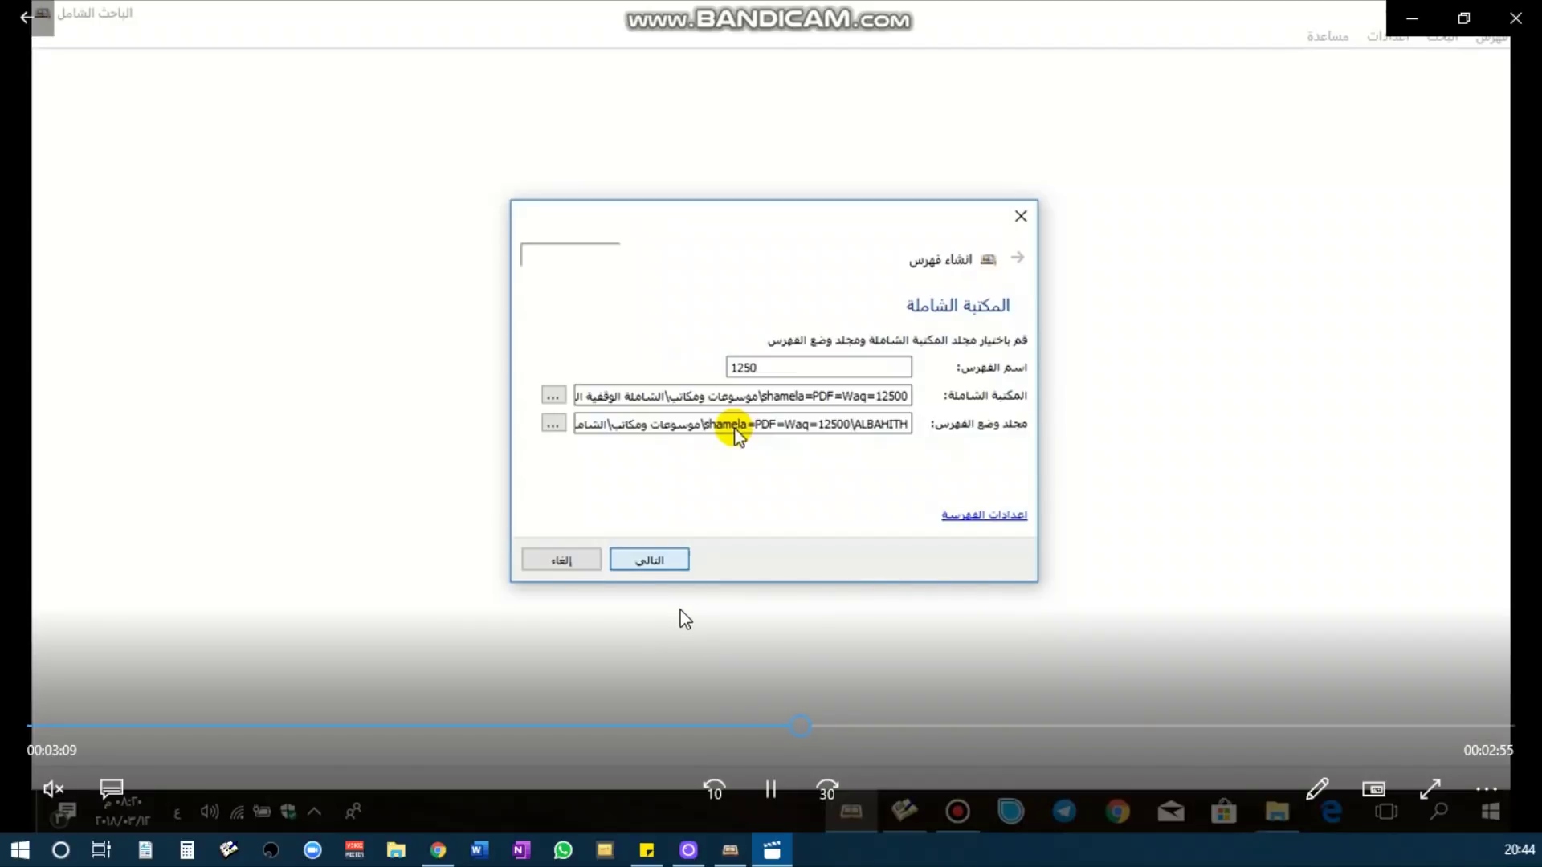
{"action": "left_click", "coordinate": [769, 788]}
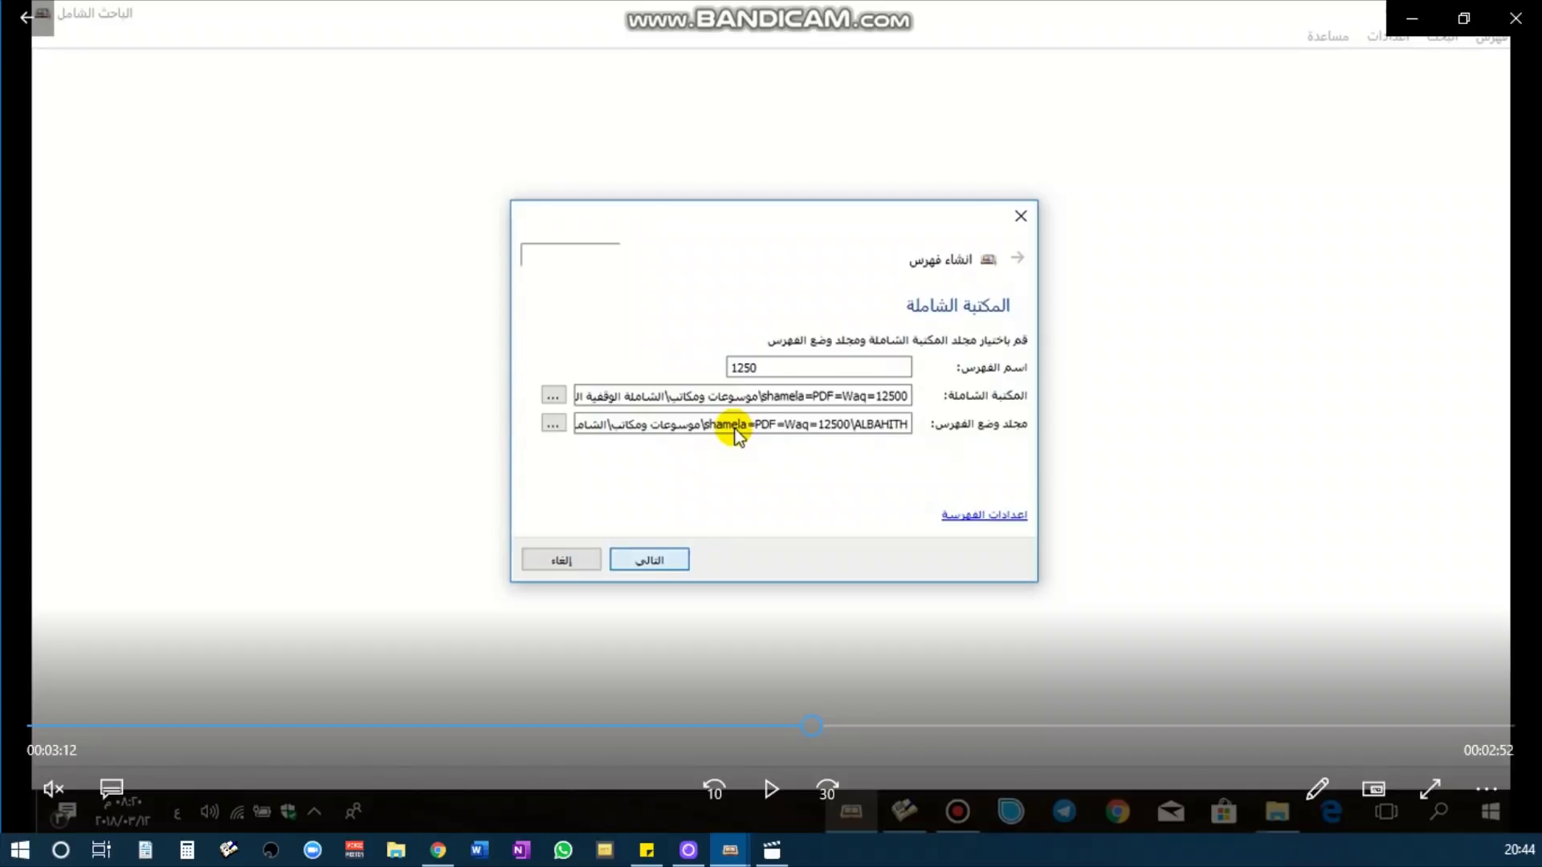
Switch to al-Bahith al-Shamil, expand and collapse مكتبة الحاج والمعتمر, and open the البحث menu
{"action": "key", "text": "alt+Tab"}
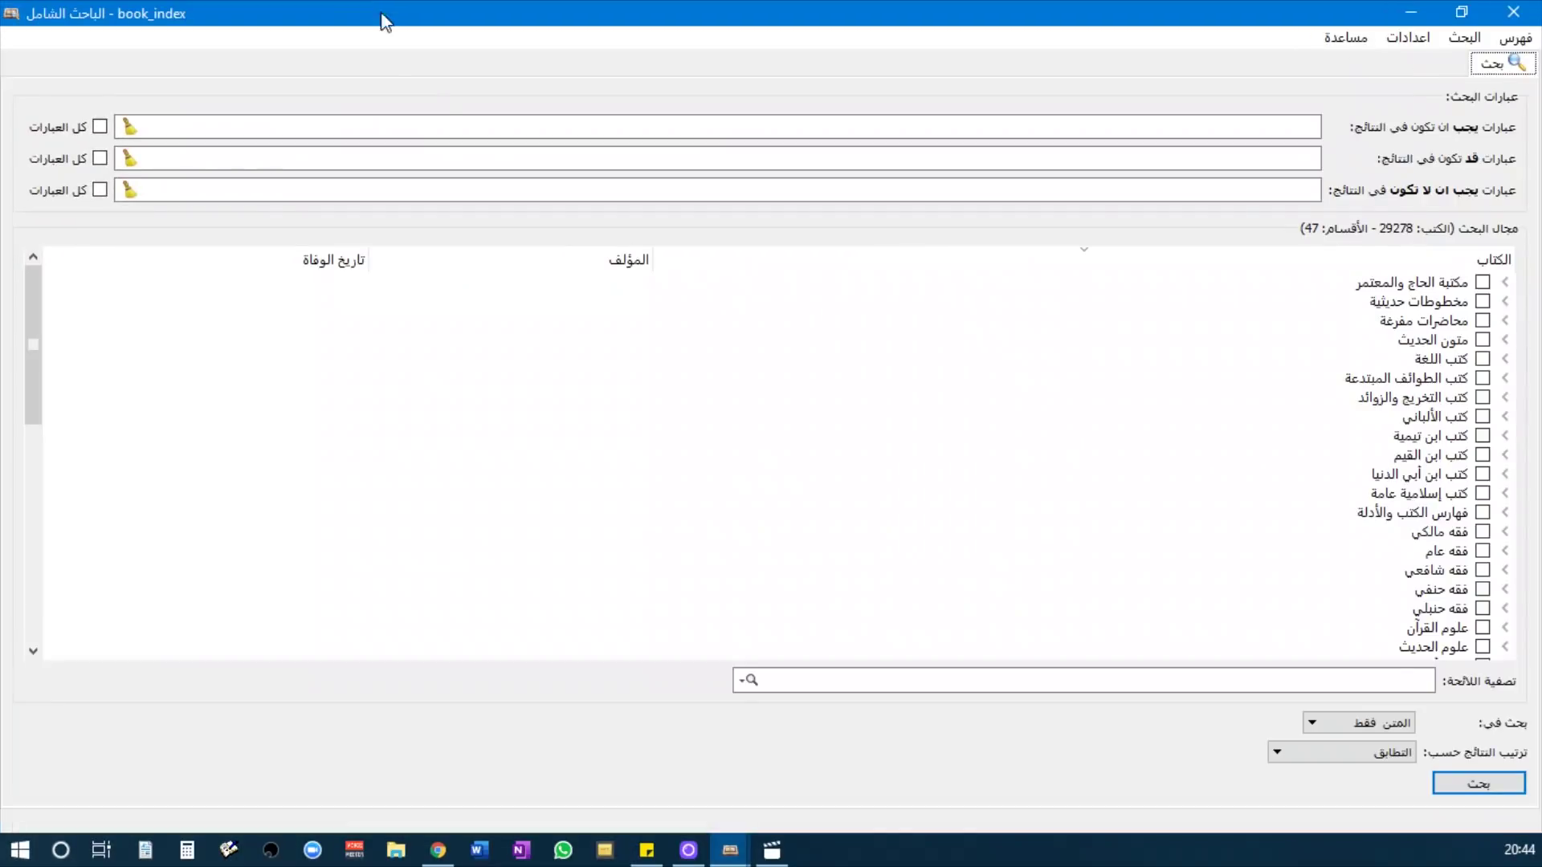
{"action": "scroll", "coordinate": [1383, 385], "scroll_direction": "down", "scroll_amount": 9}
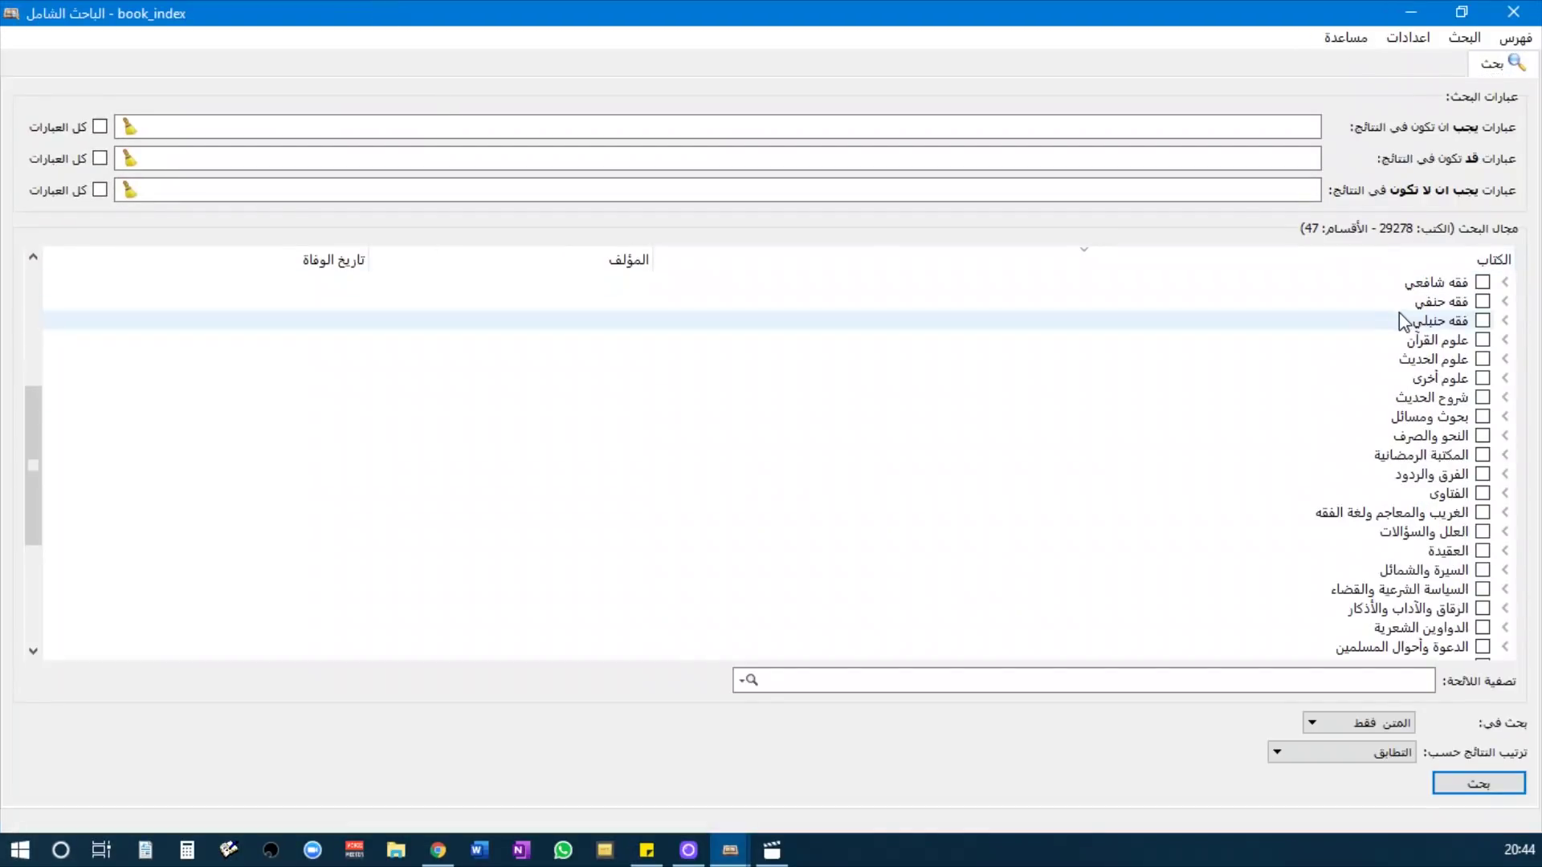
{"action": "scroll", "coordinate": [1387, 562], "scroll_direction": "up", "scroll_amount": 9}
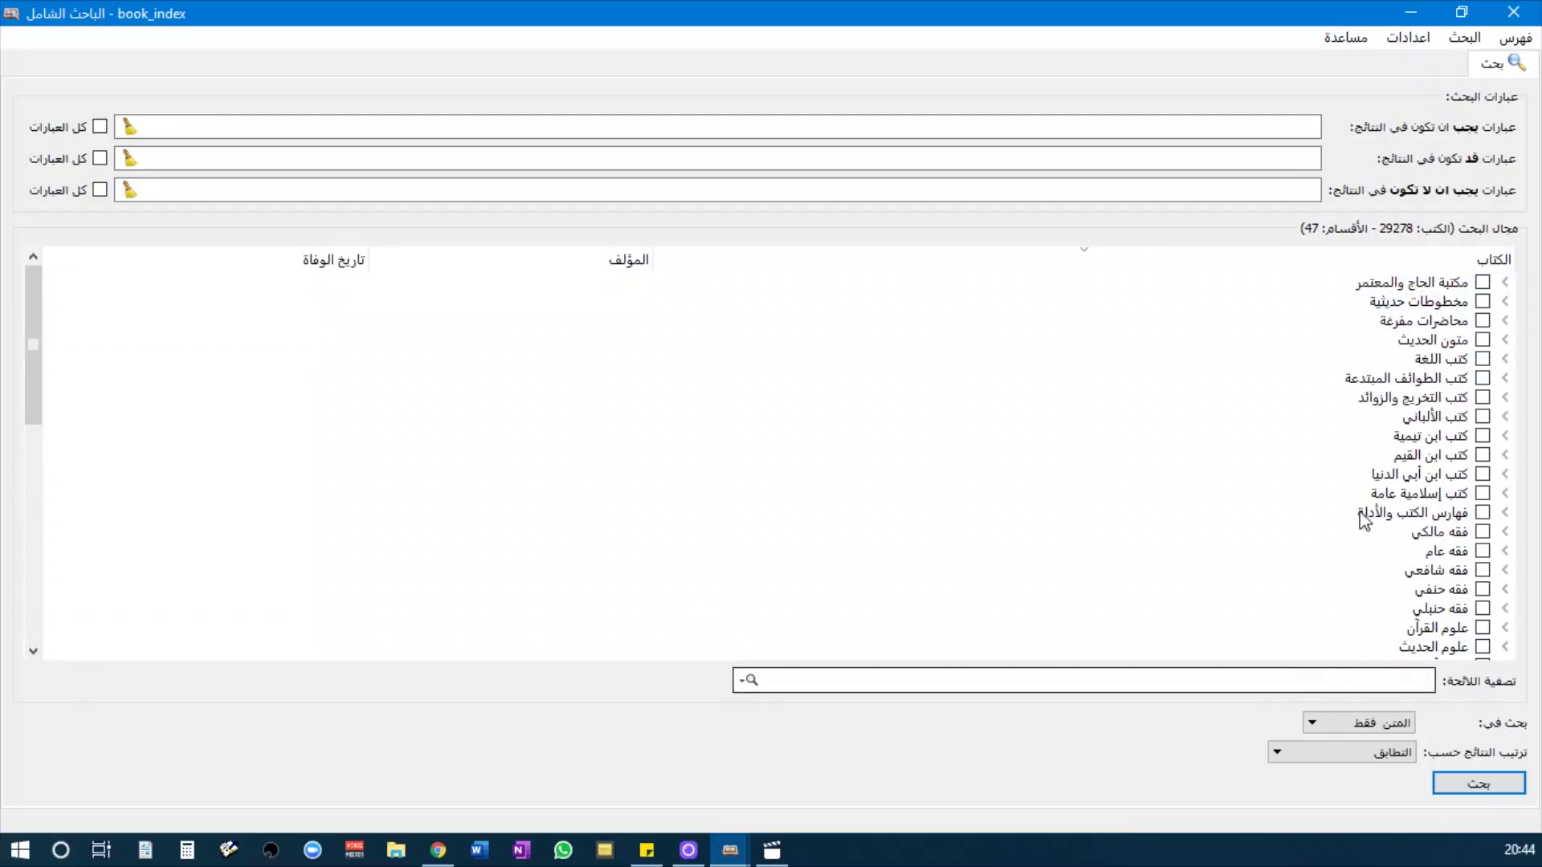
{"action": "left_click", "coordinate": [1505, 282]}
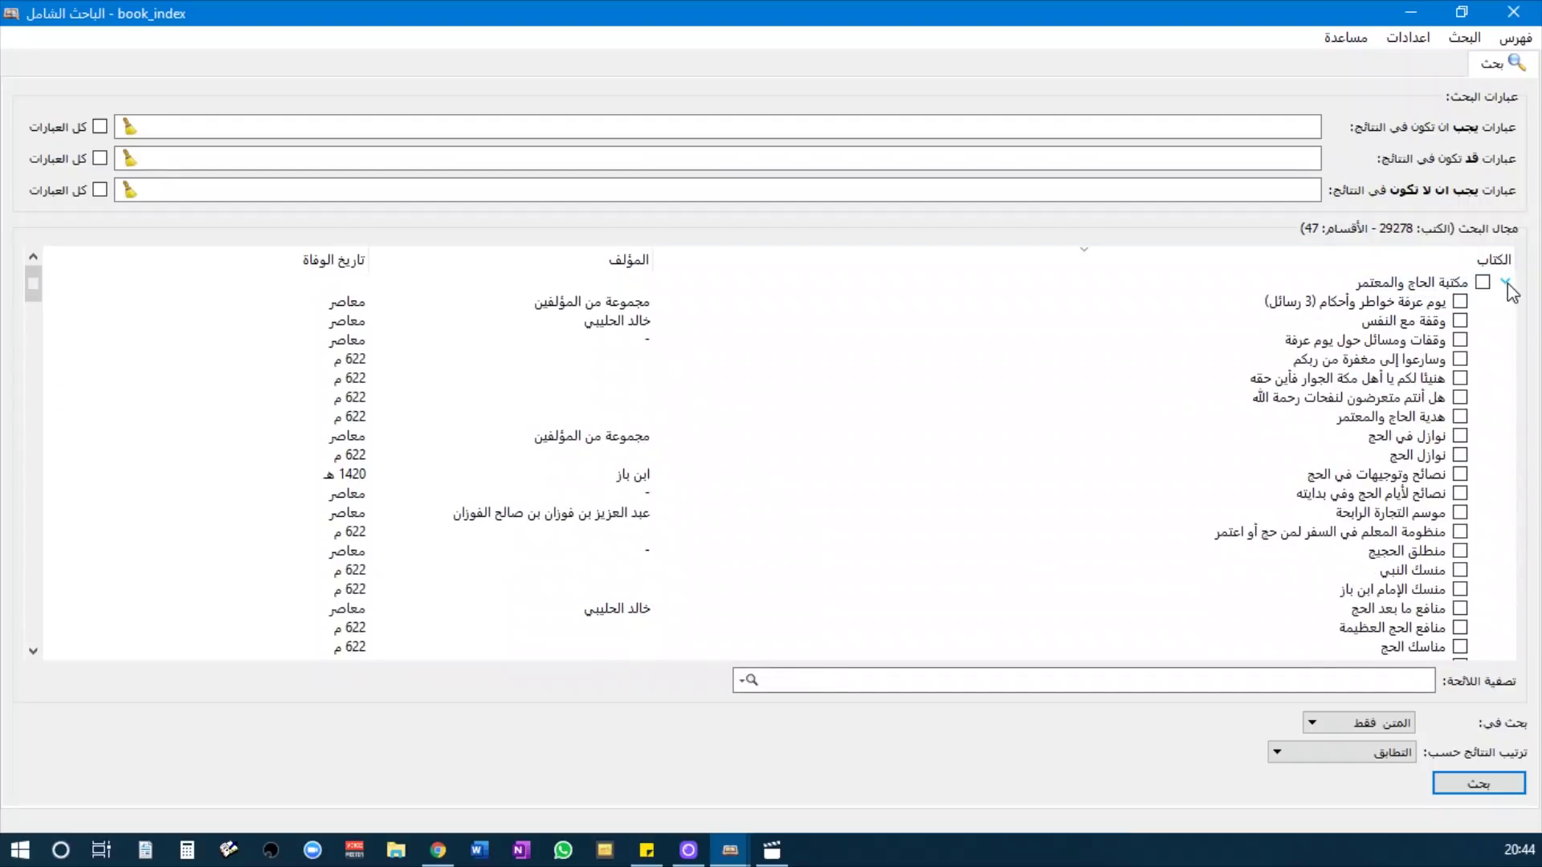
{"action": "left_click", "coordinate": [1505, 283]}
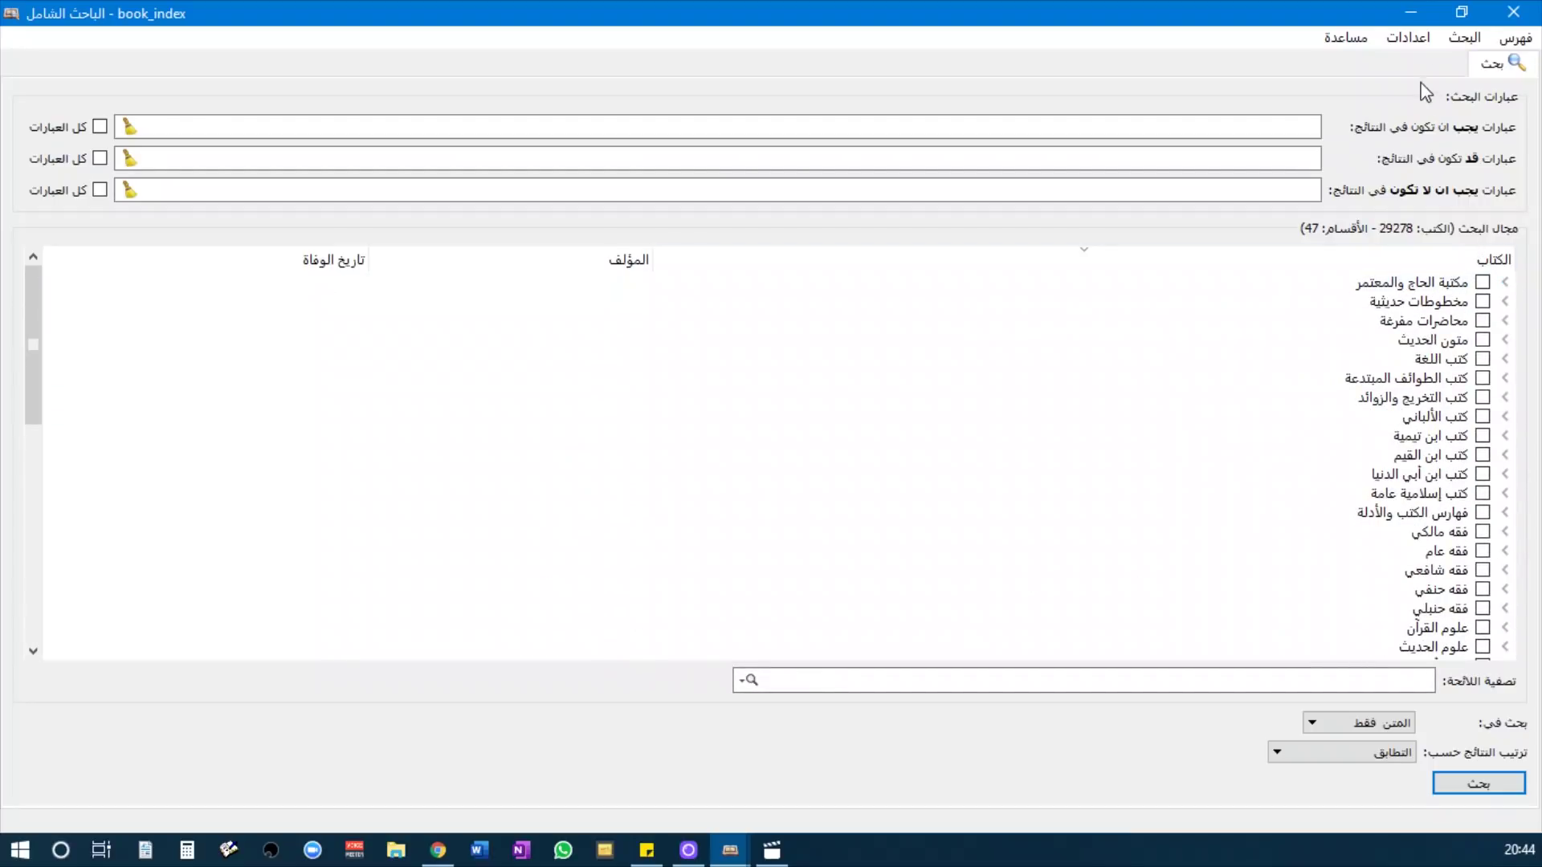
{"action": "left_click", "coordinate": [1472, 36]}
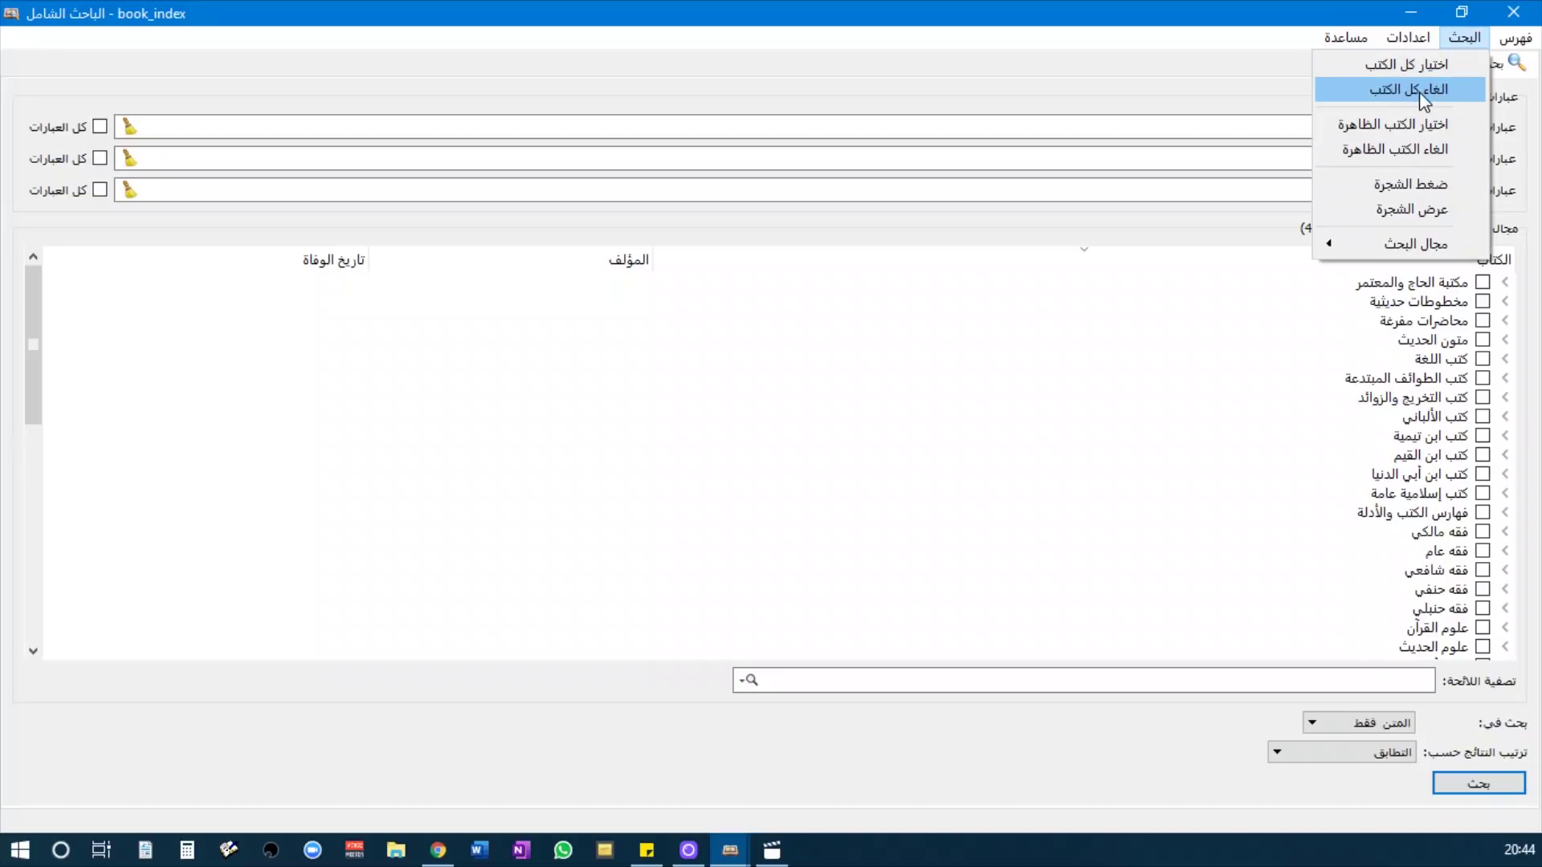
Dismiss the book-selection menu and try the optional, excluded and required search-term fields
{"action": "left_click", "coordinate": [735, 68]}
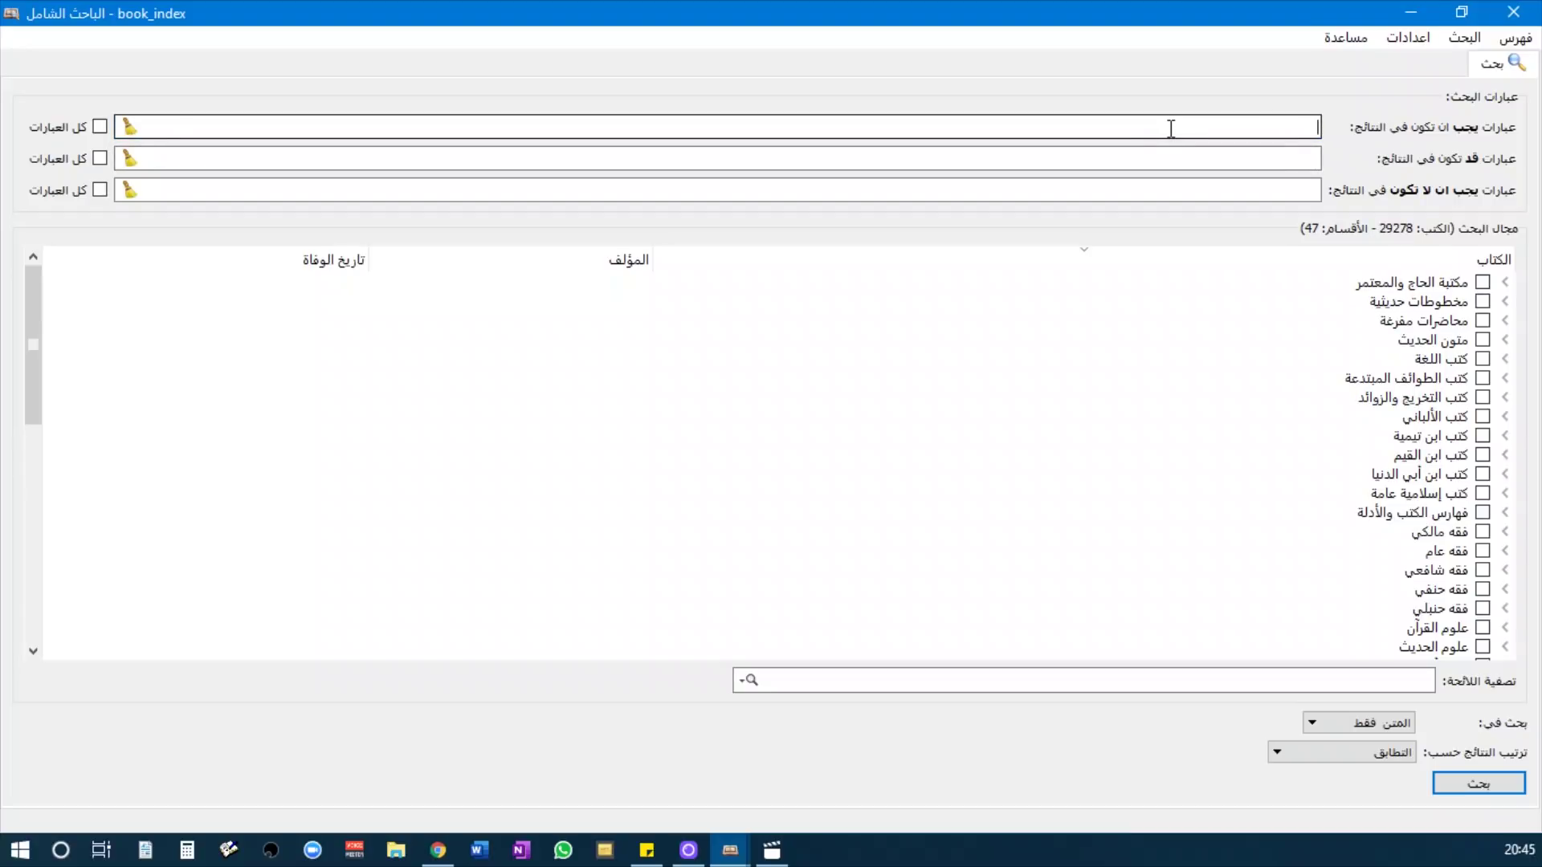
{"action": "left_click", "coordinate": [1224, 160]}
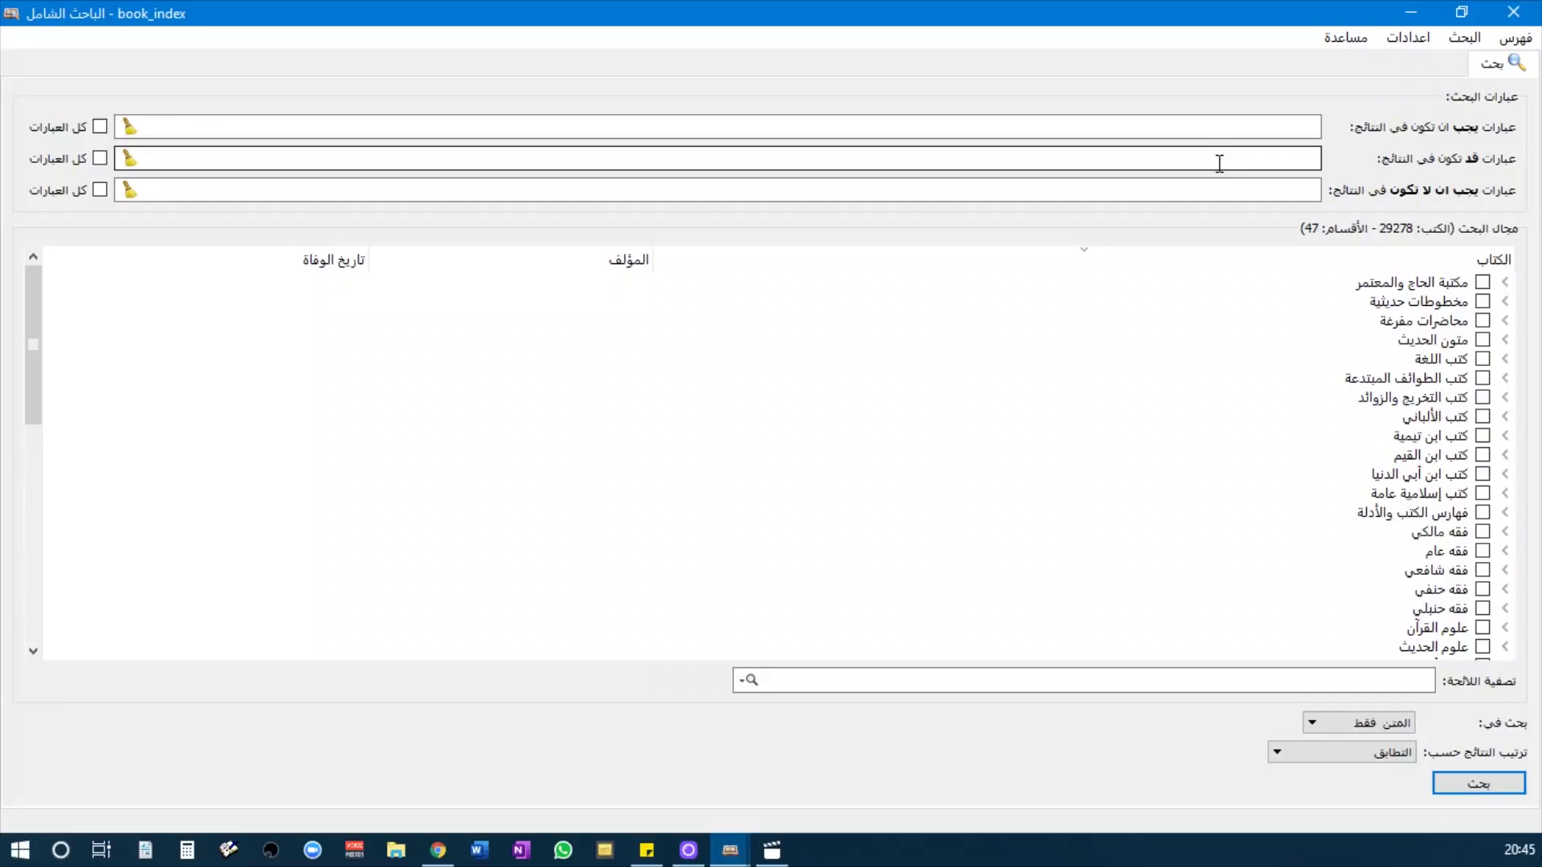
{"action": "left_click", "coordinate": [1257, 198]}
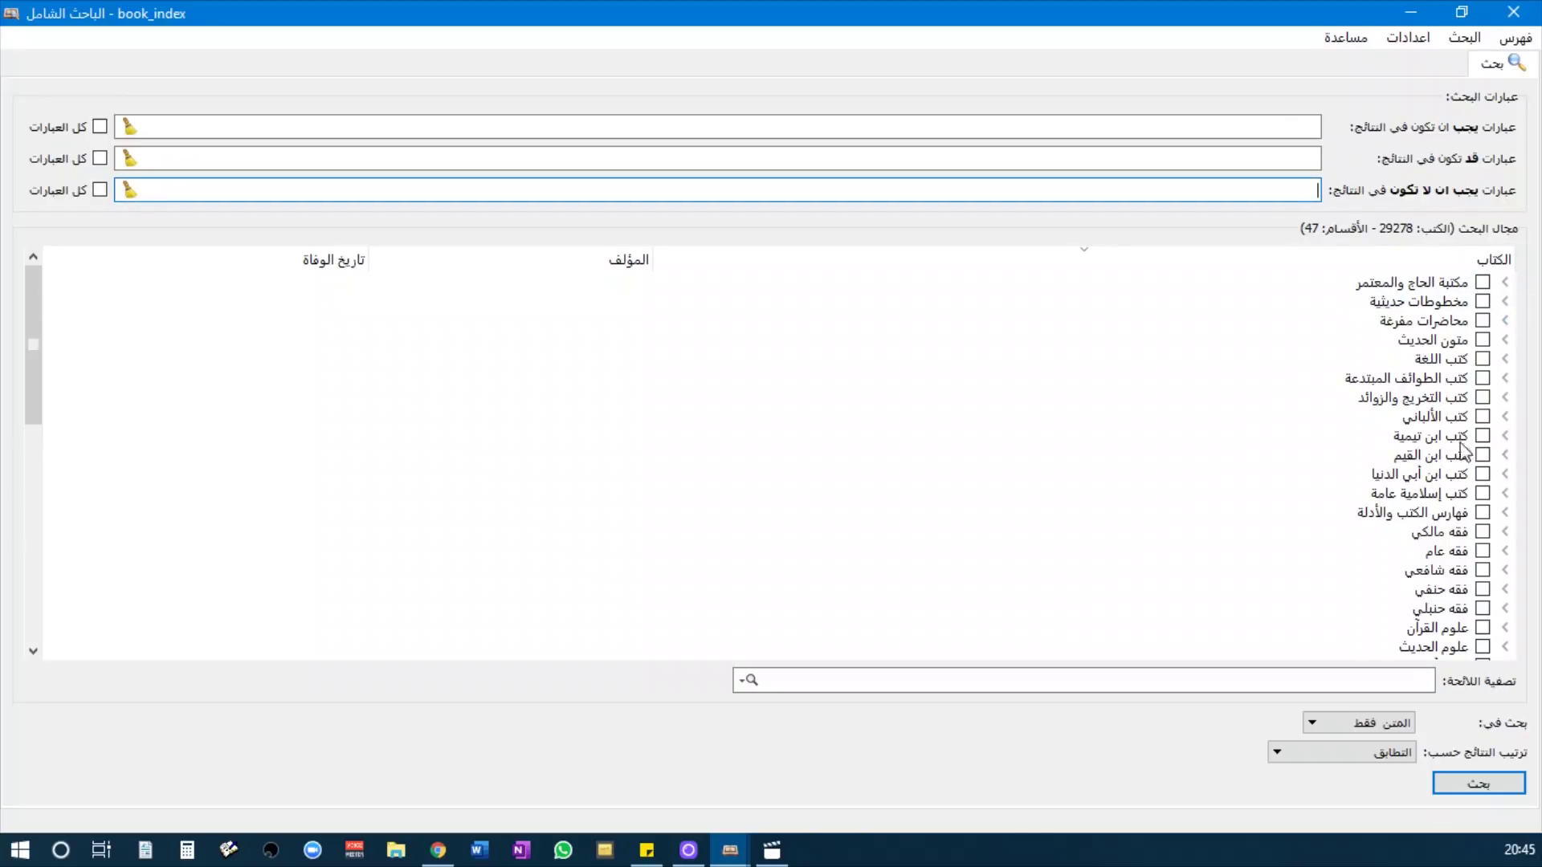
{"action": "left_click", "coordinate": [1188, 124]}
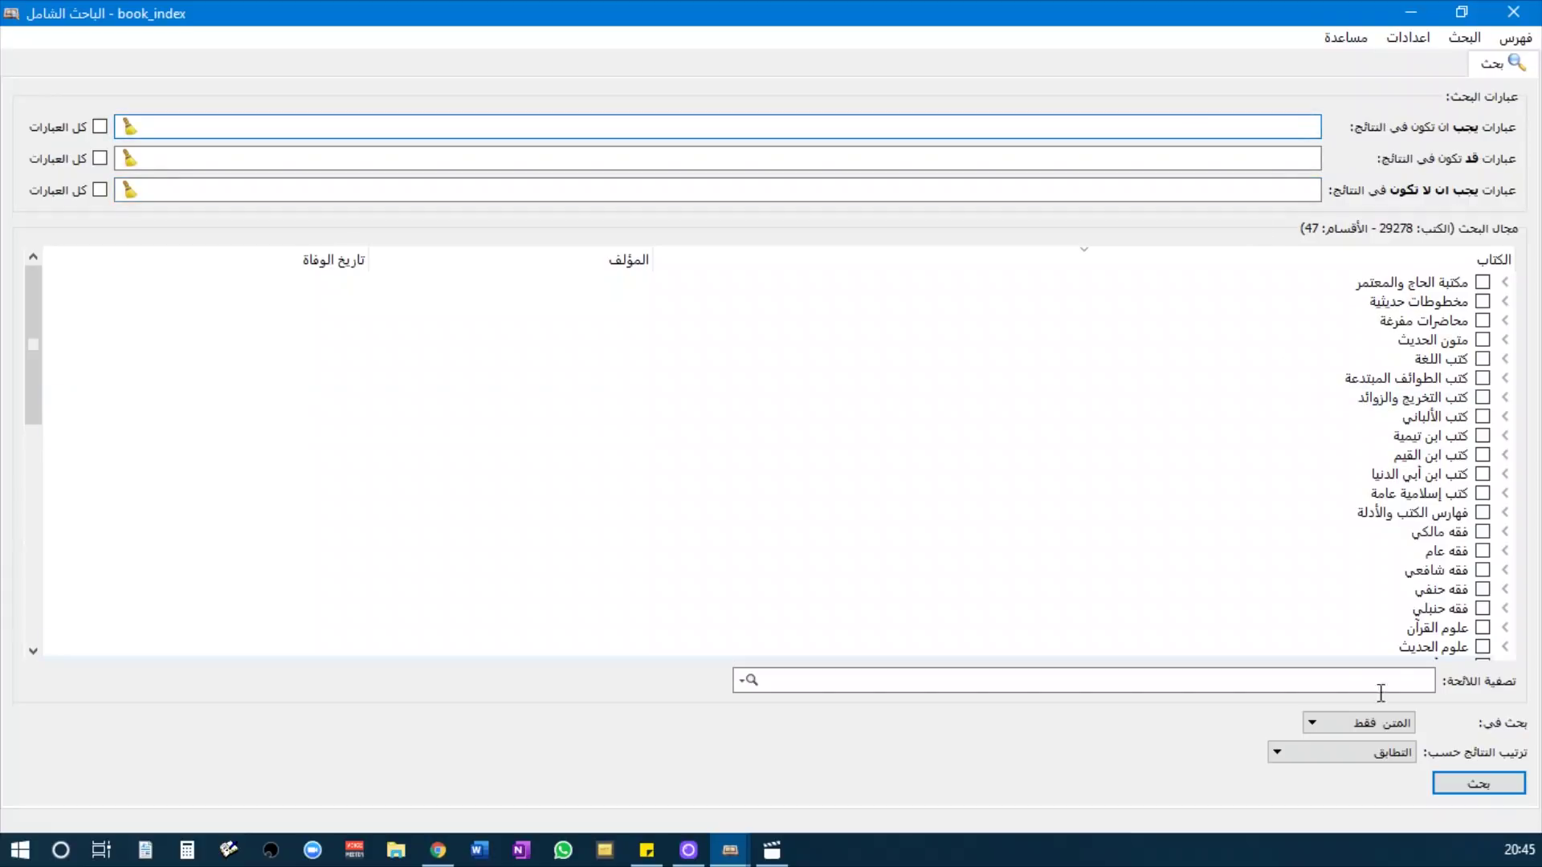
Keep the search-in option at المتن فقط and return to the required-terms field
{"action": "left_click", "coordinate": [1388, 725]}
{"action": "left_click", "coordinate": [1388, 725]}
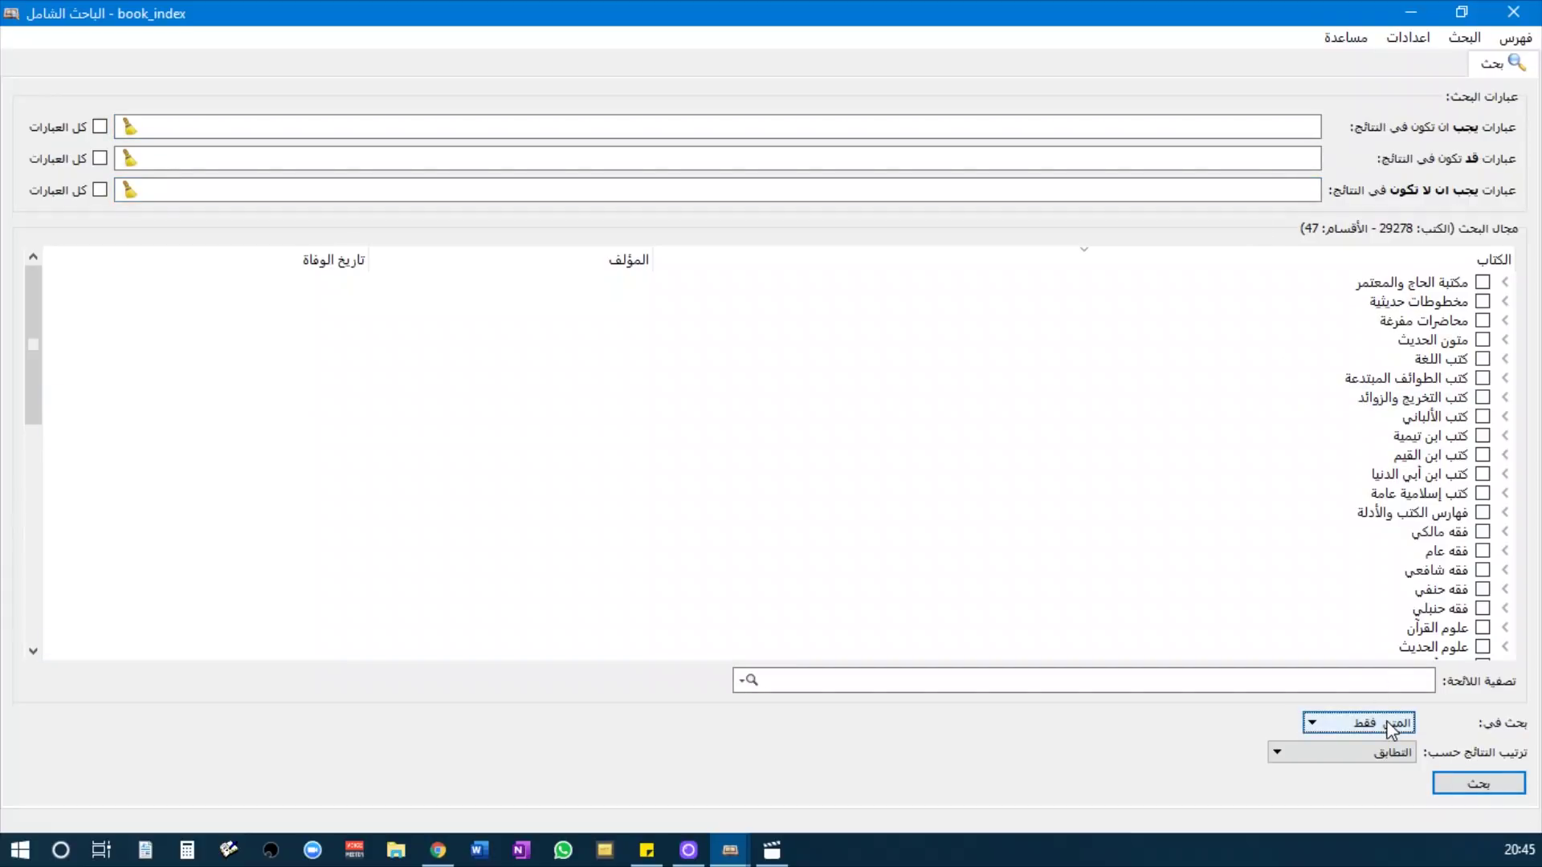
{"action": "left_click", "coordinate": [1389, 725]}
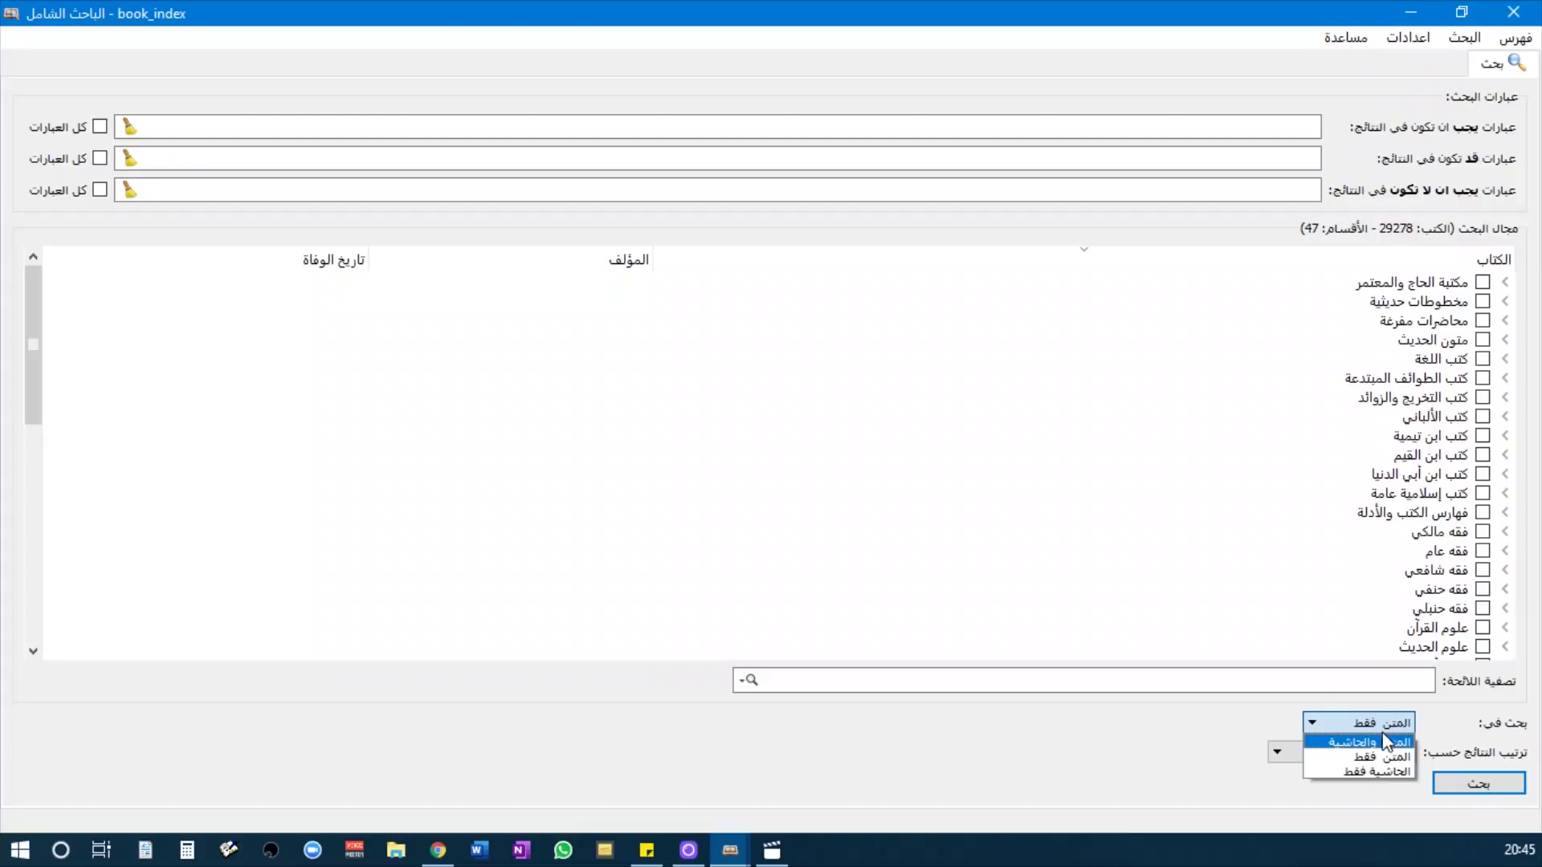
{"action": "left_click", "coordinate": [1383, 757]}
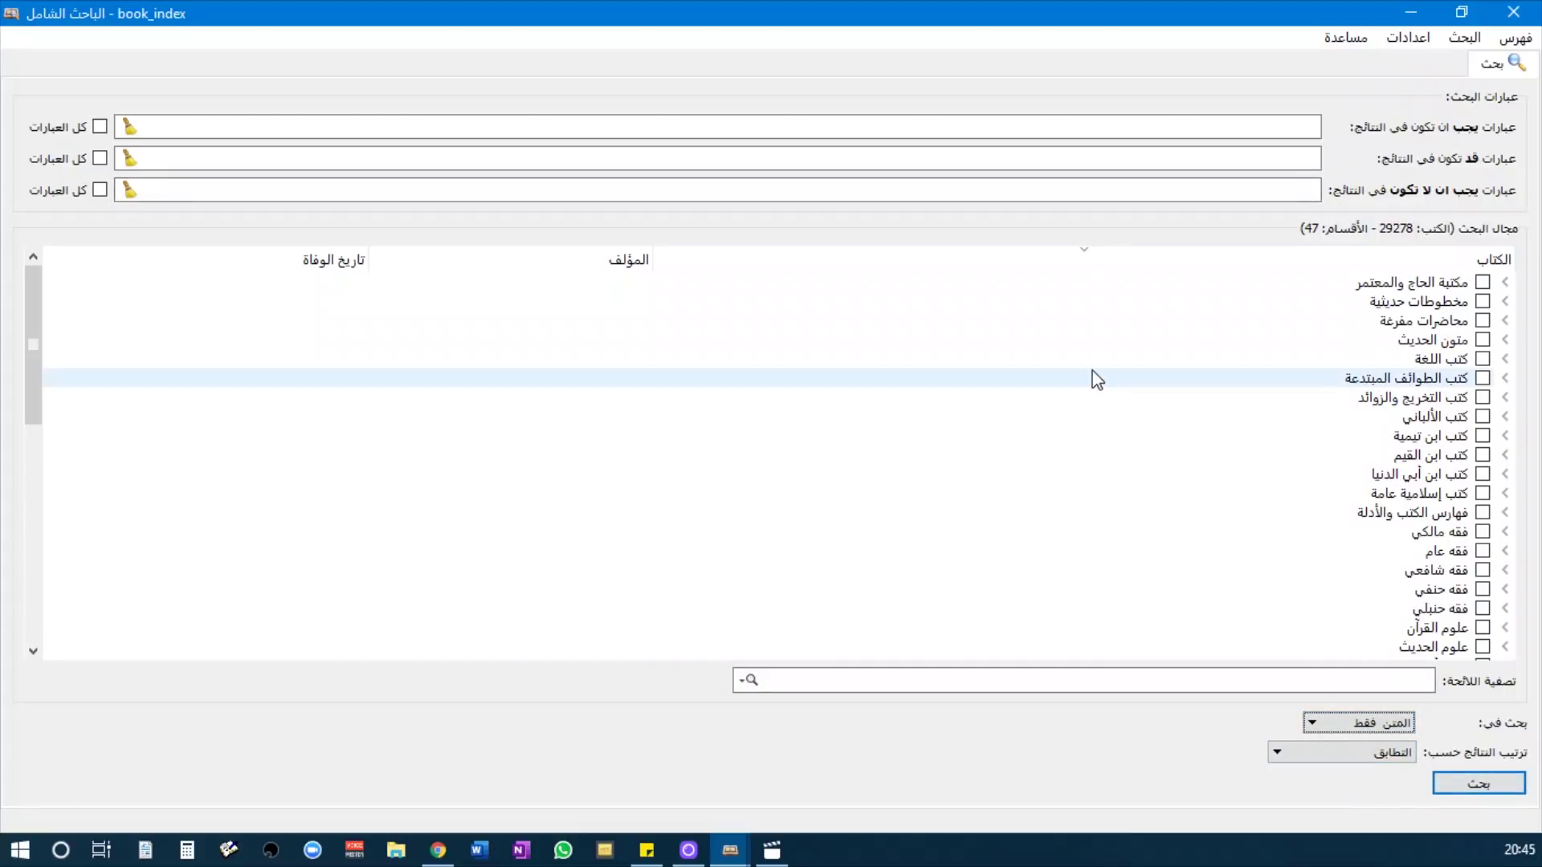
{"action": "left_click", "coordinate": [1283, 126]}
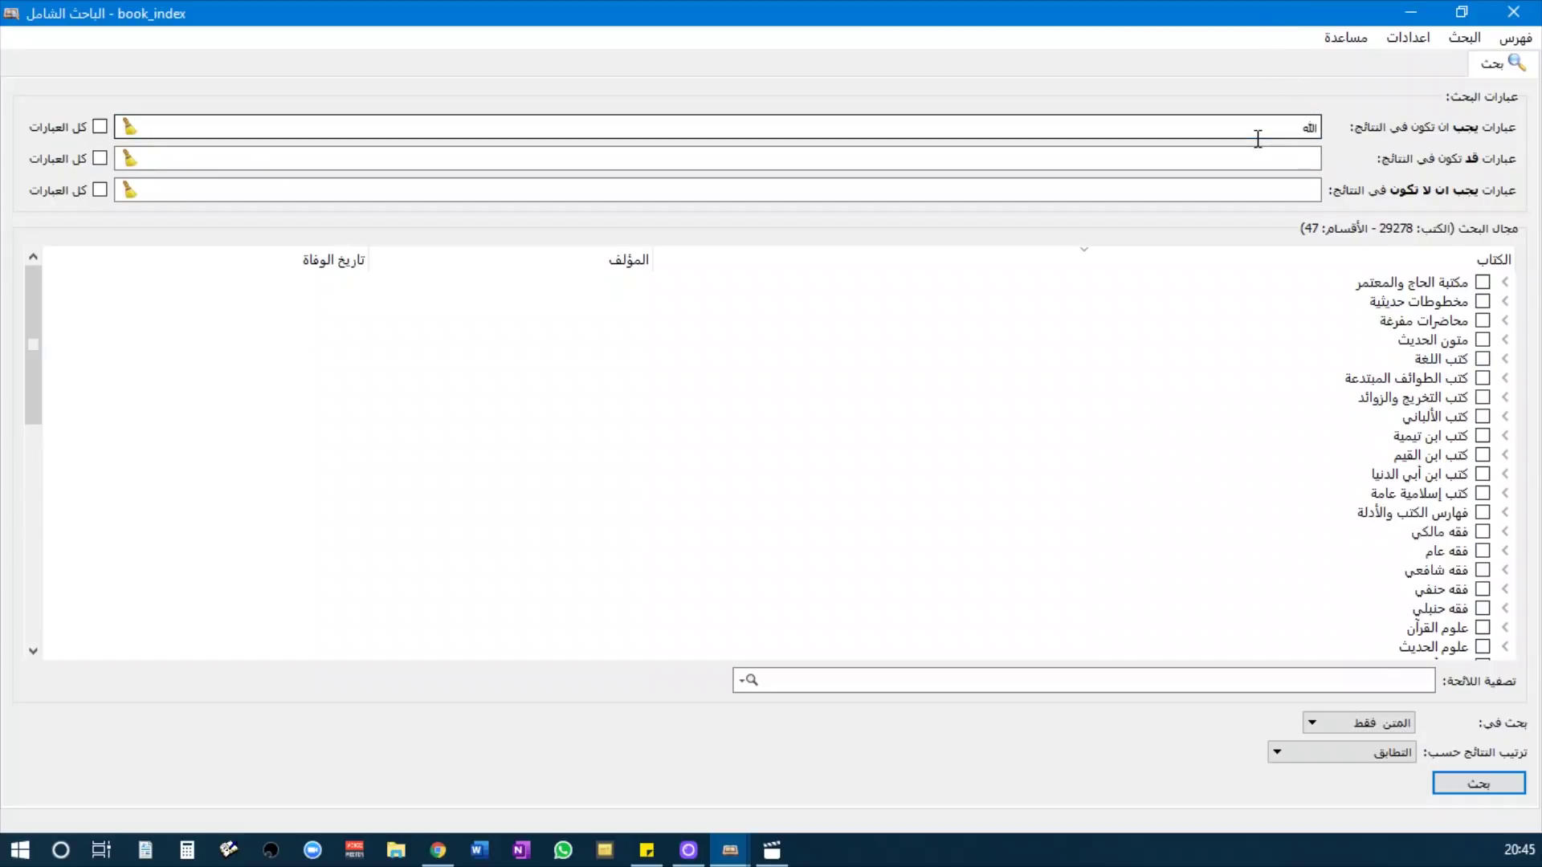
Search all books for الله with every term required, getting 9536893 results in 3.708 seconds
{"action": "left_click", "coordinate": [1460, 38]}
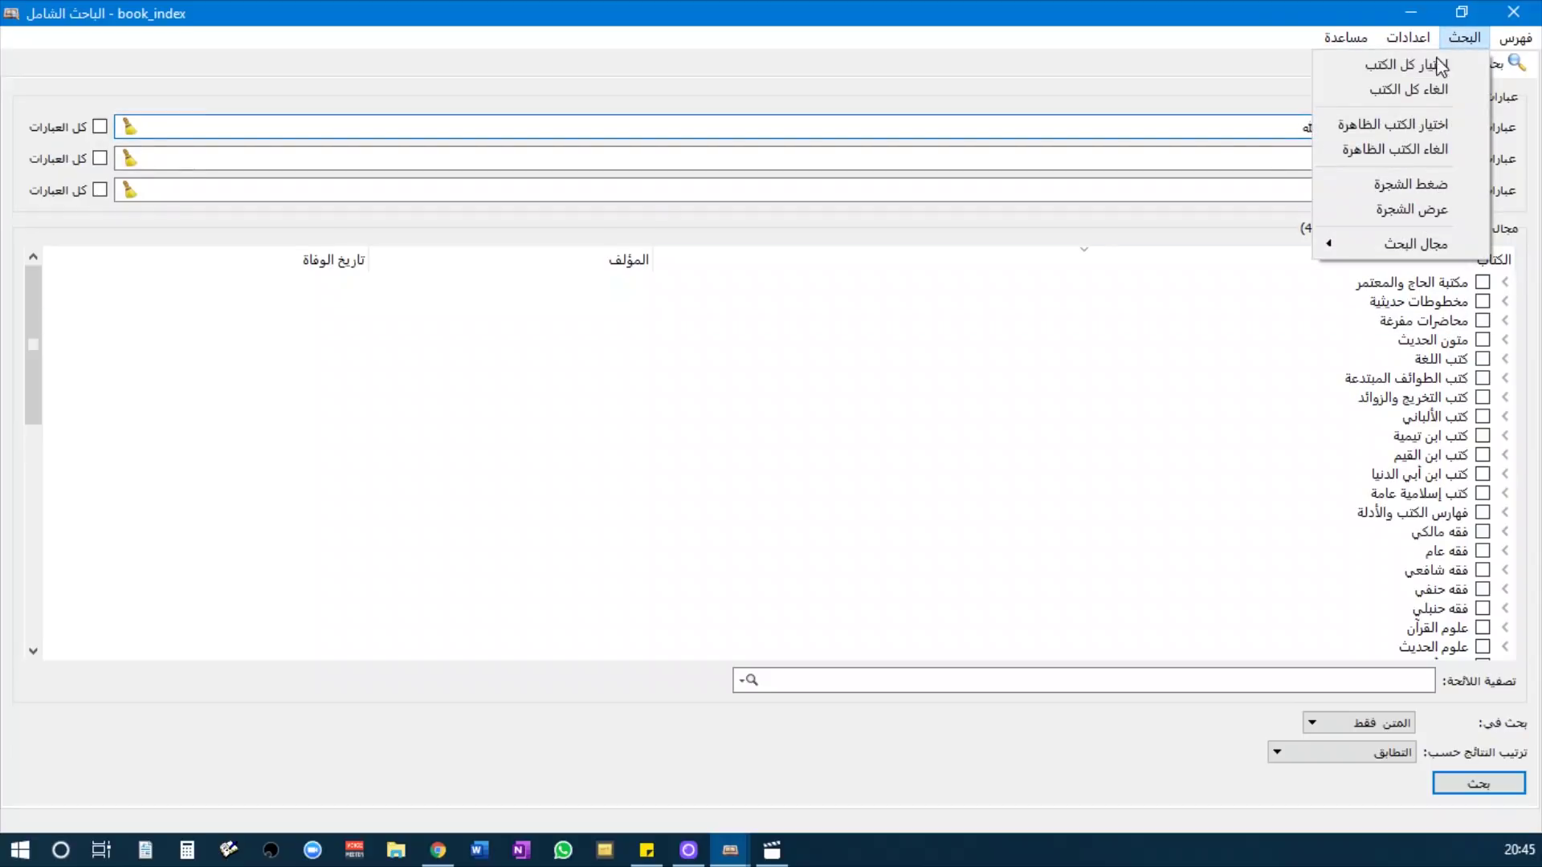
{"action": "left_click", "coordinate": [1441, 66]}
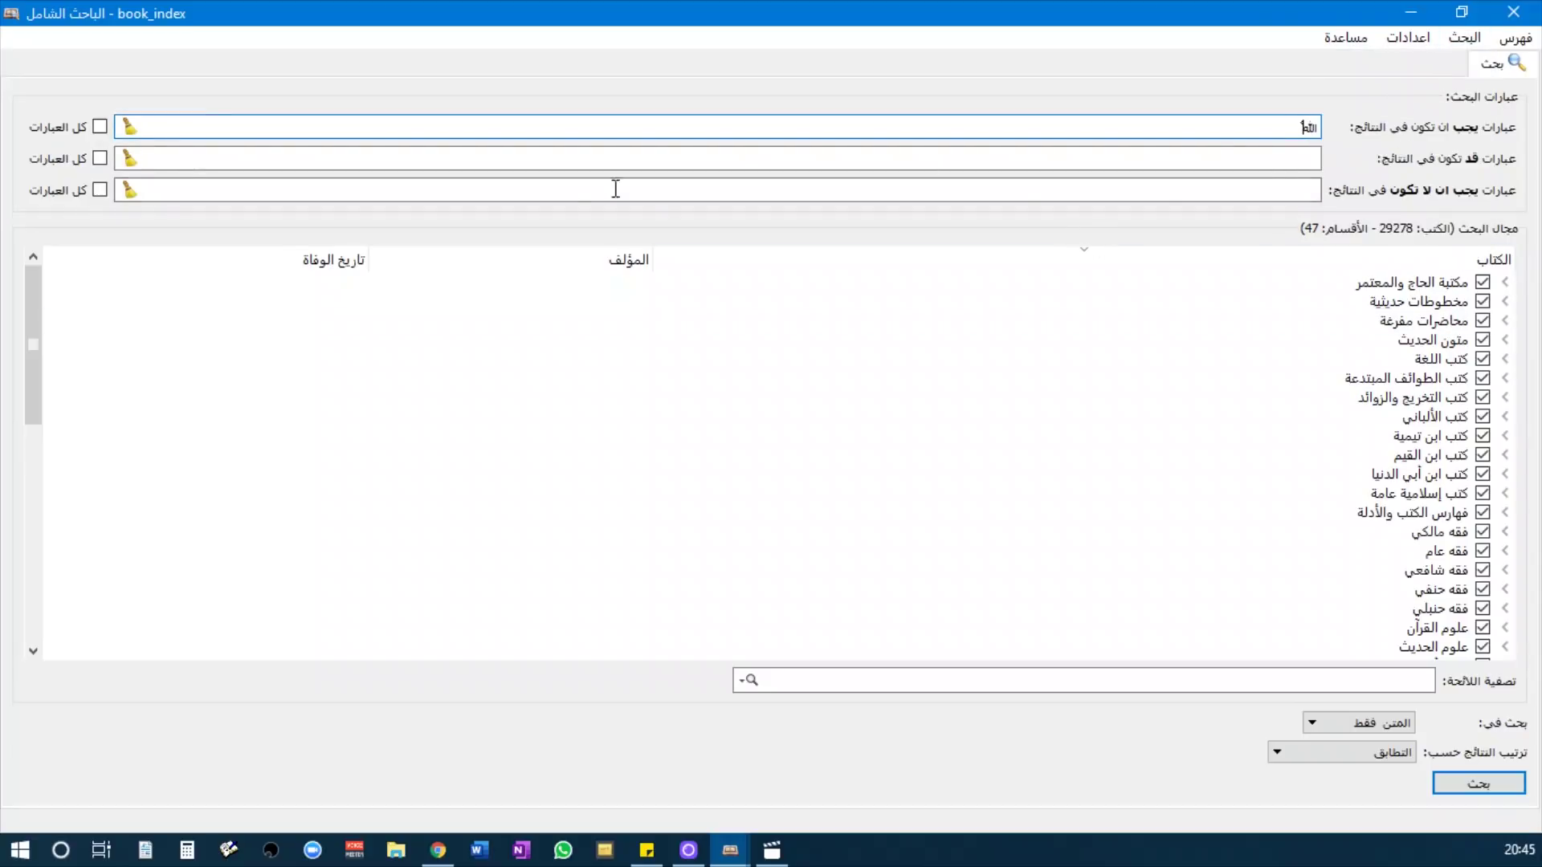
{"action": "left_click", "coordinate": [103, 127]}
{"action": "left_click", "coordinate": [1484, 787]}
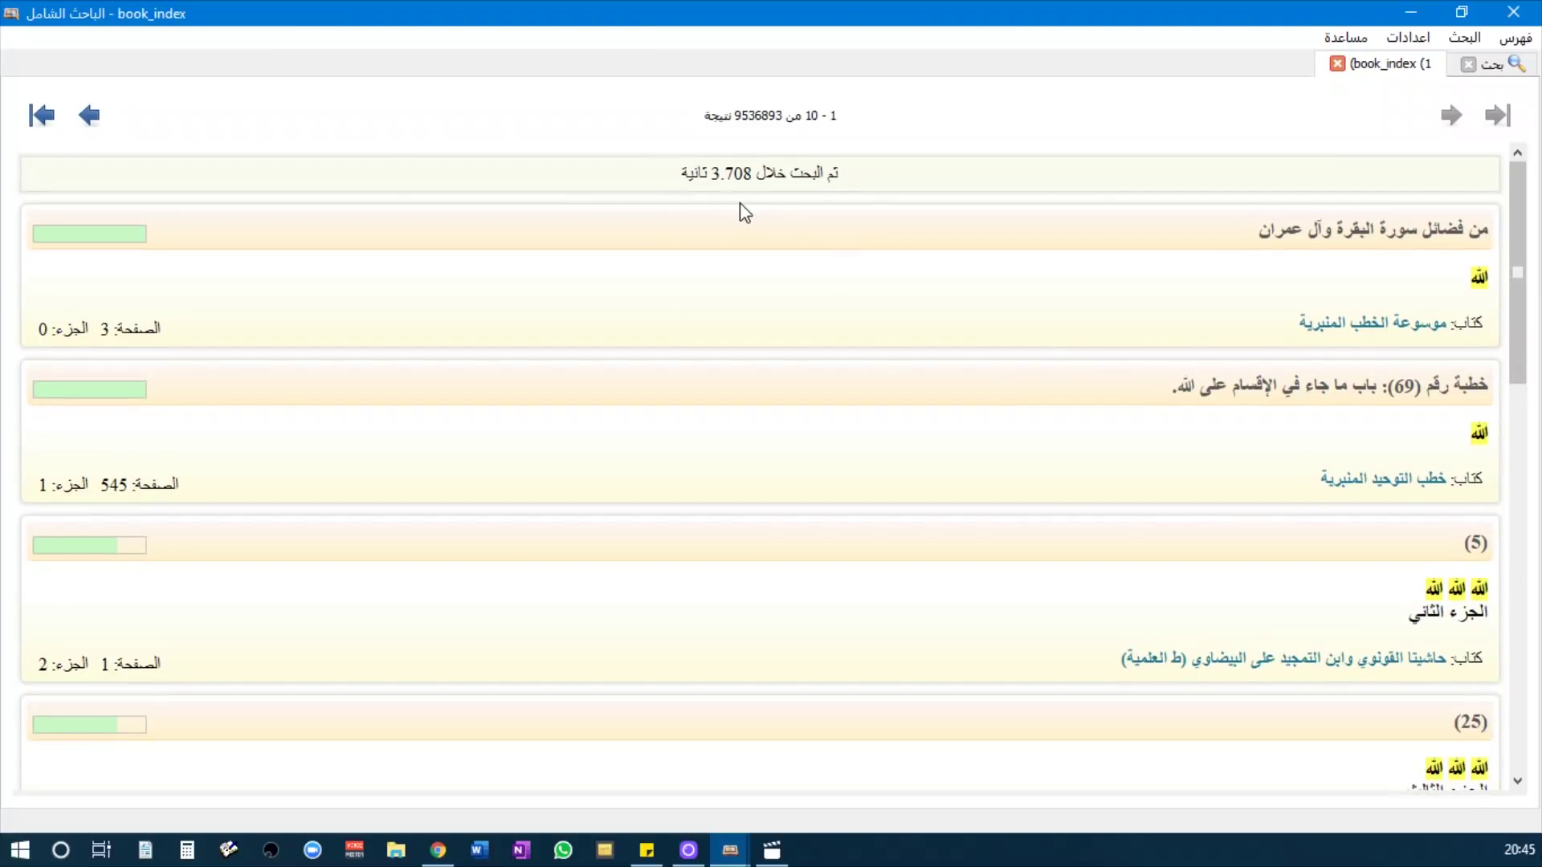
Highlight the 3.708-second search time and scroll through the first ten results
{"action": "left_click_drag", "start_coordinate": [709, 174], "coordinate": [752, 174]}
{"action": "scroll", "coordinate": [551, 406], "scroll_direction": "down", "scroll_amount": 10}
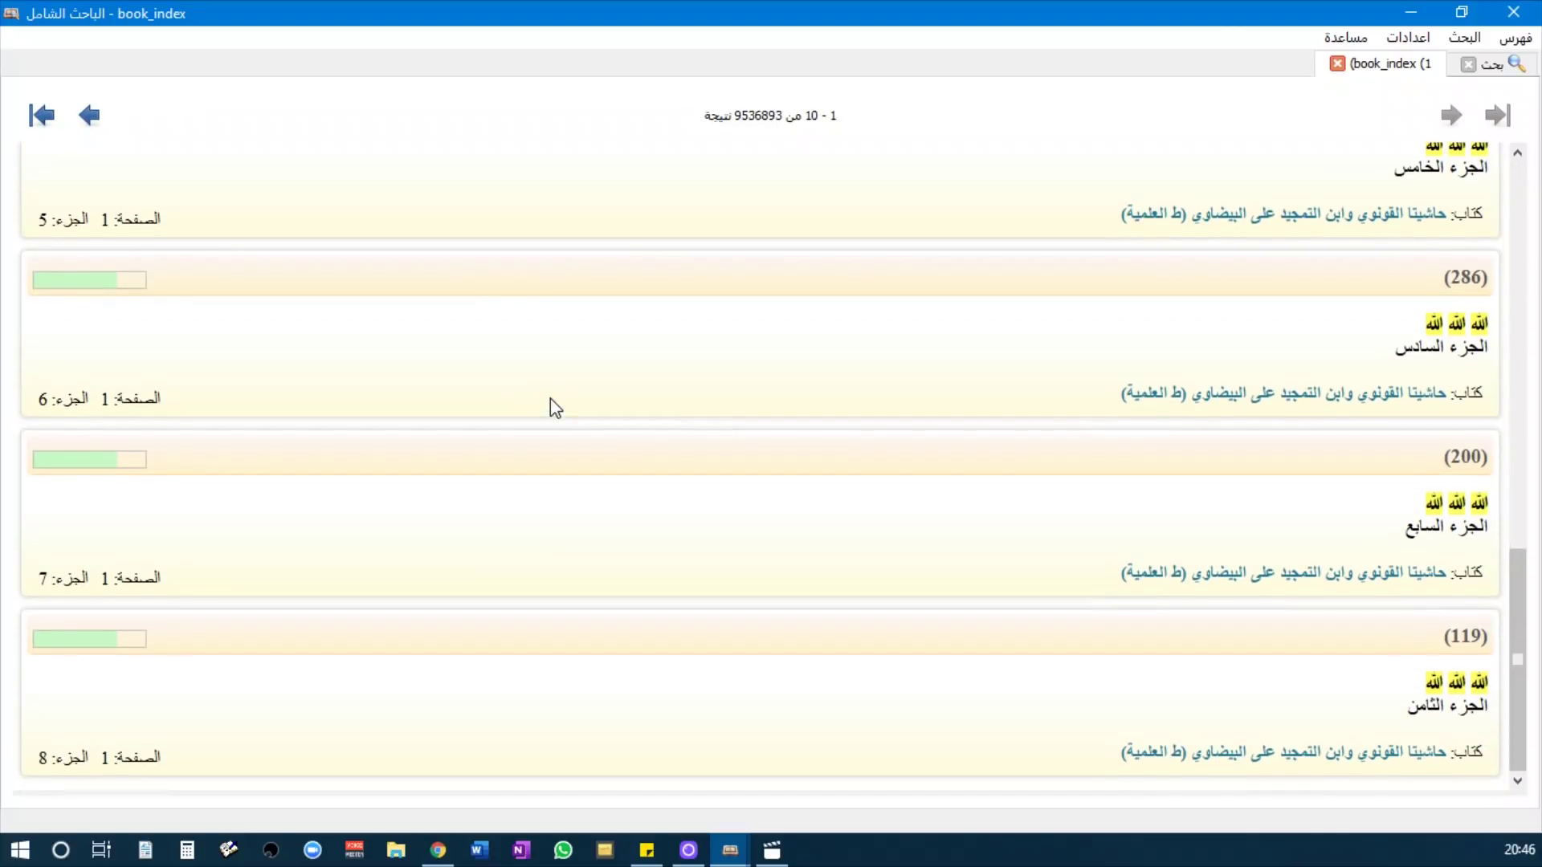
{"action": "scroll", "coordinate": [551, 399], "scroll_direction": "up", "scroll_amount": 10}
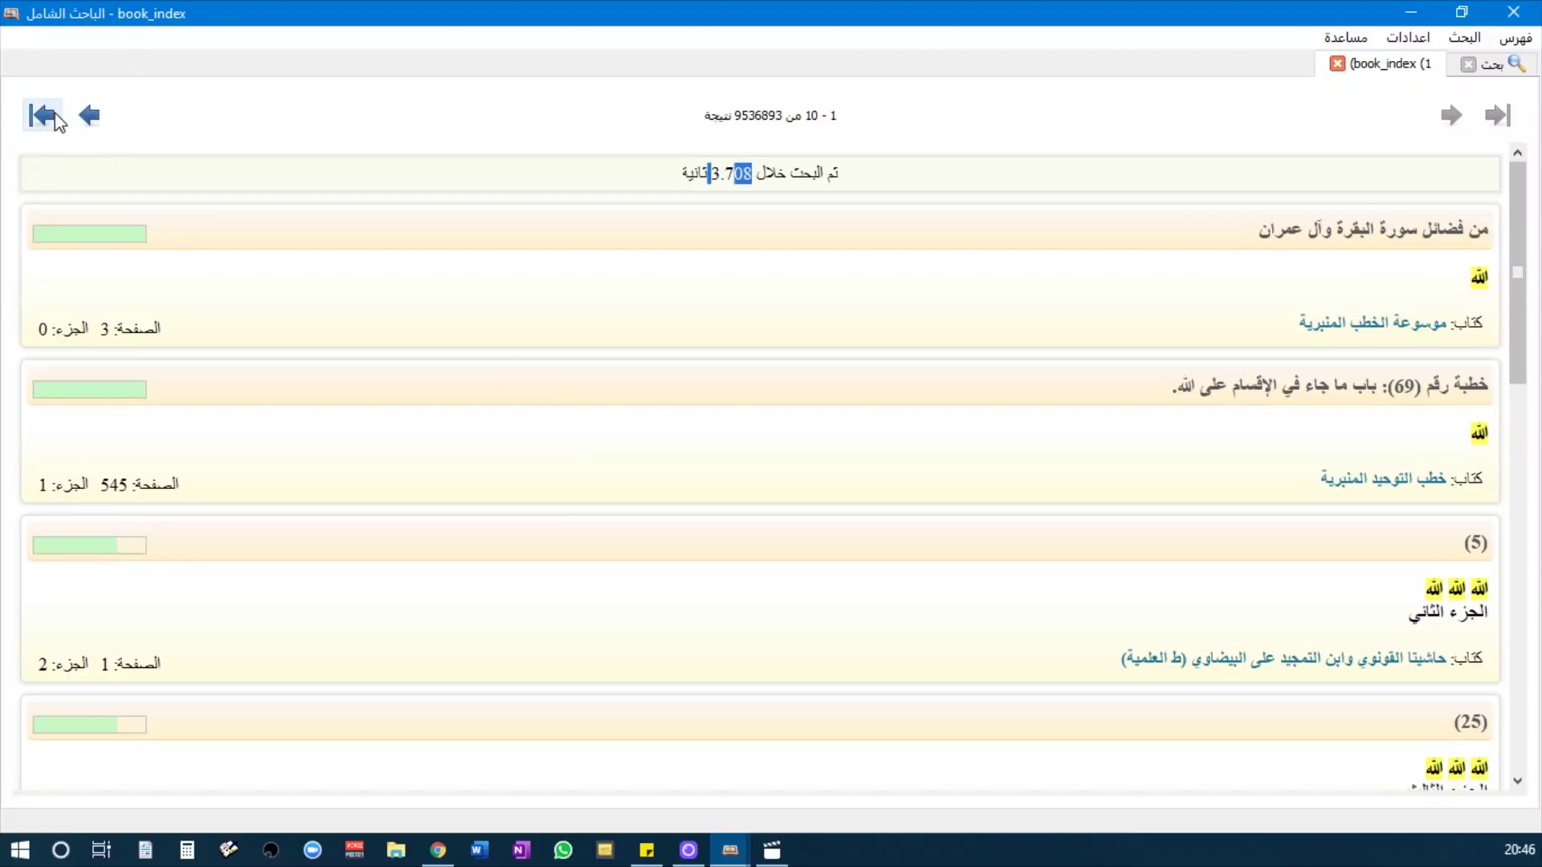
Go to results 11–20, preview result (206), then minimise the search window
{"action": "left_click", "coordinate": [90, 116]}
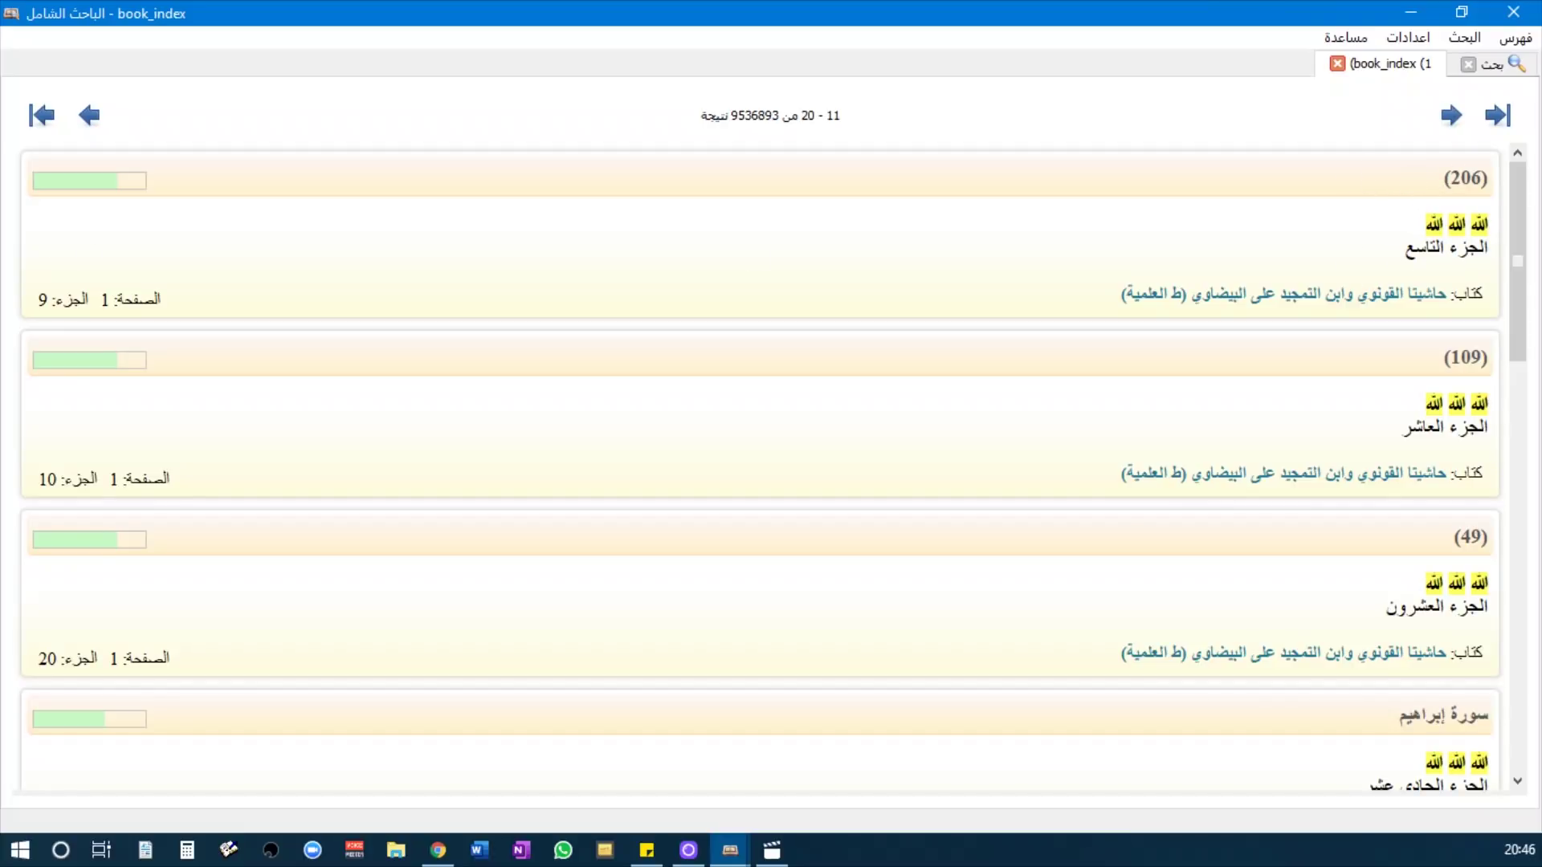
{"action": "left_click", "coordinate": [1467, 233]}
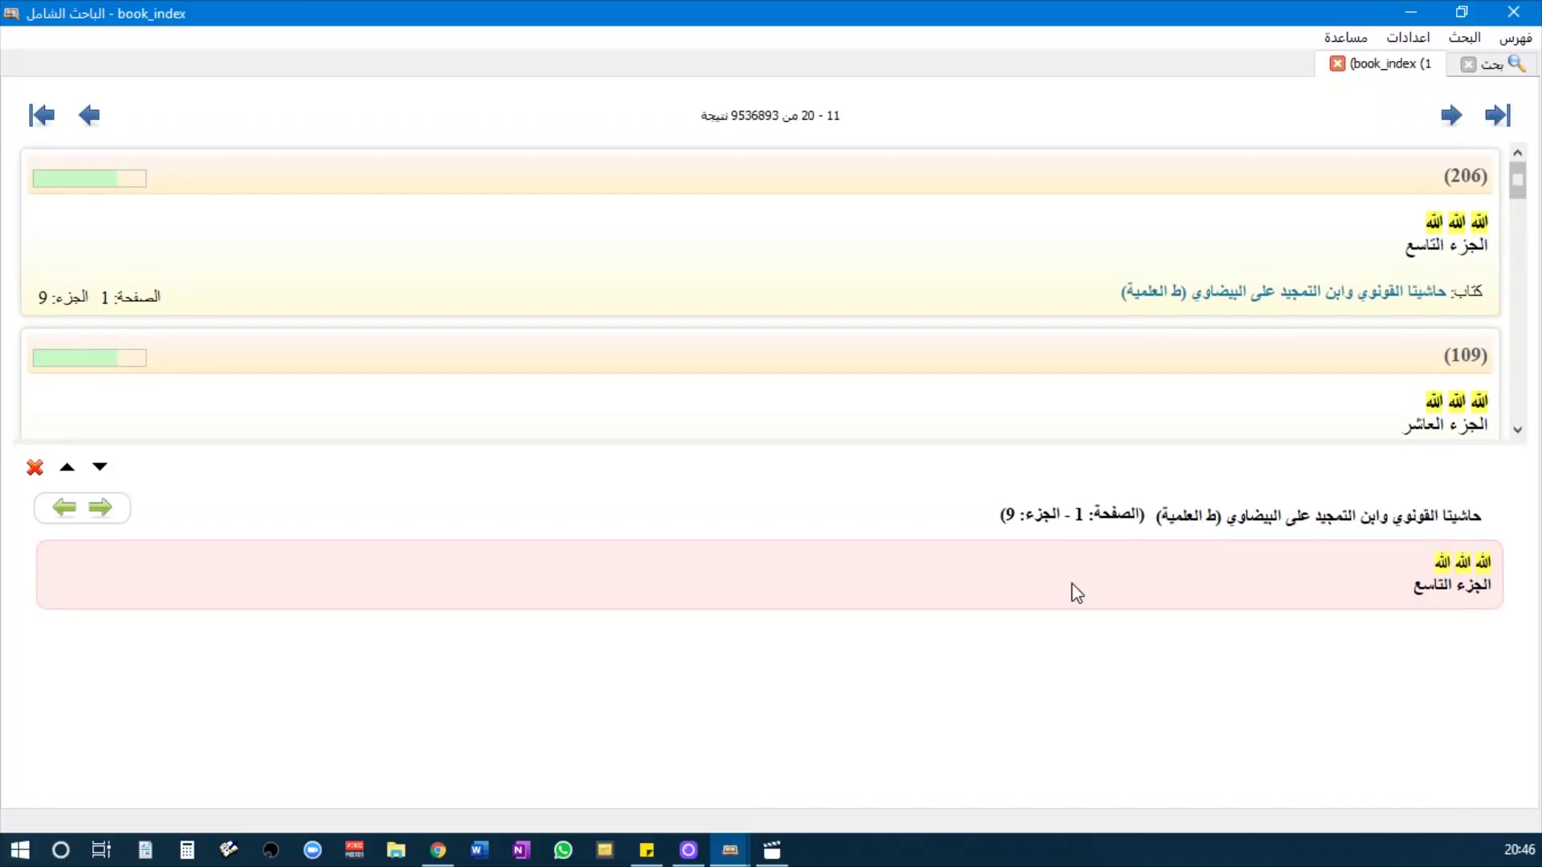
{"action": "left_click", "coordinate": [1411, 12]}
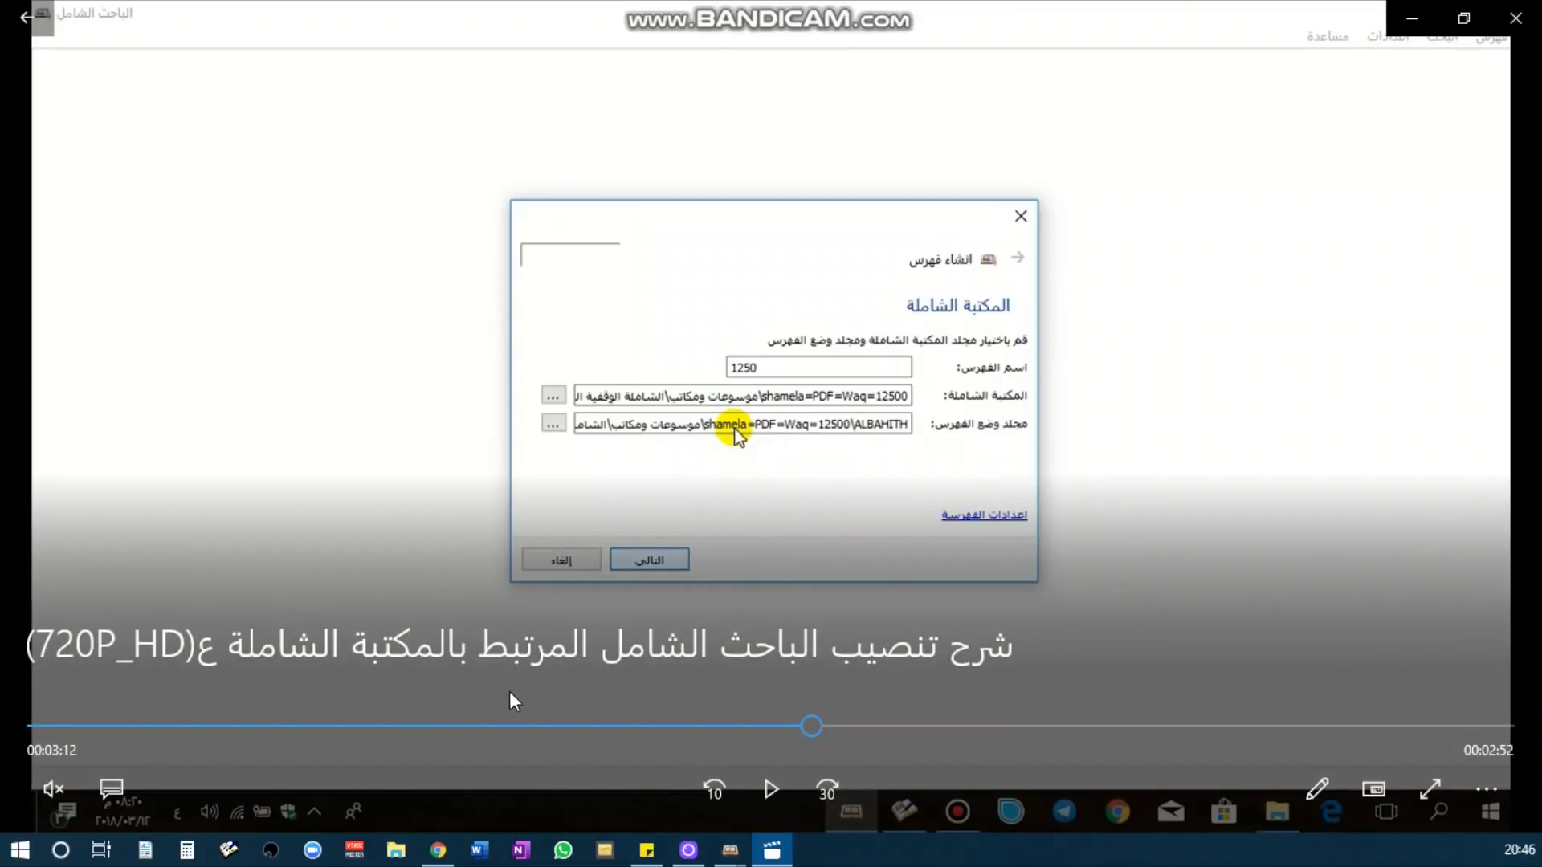
Bring back Chrome's Golden Shamela download page and open File Explorer, scrolling down to the drives
{"action": "left_click", "coordinate": [438, 851]}
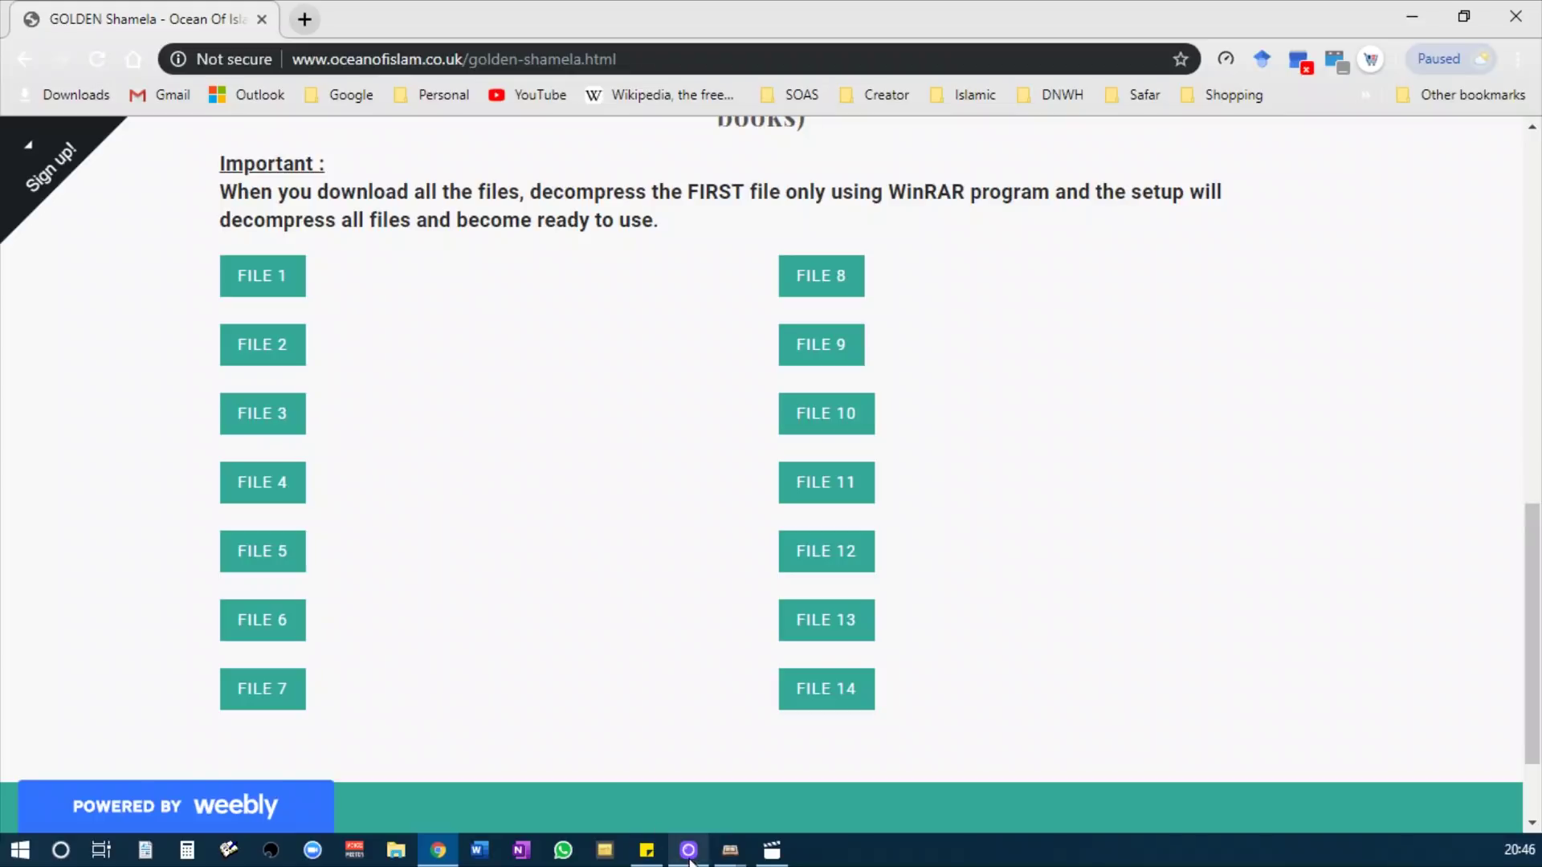
{"action": "left_click", "coordinate": [398, 850]}
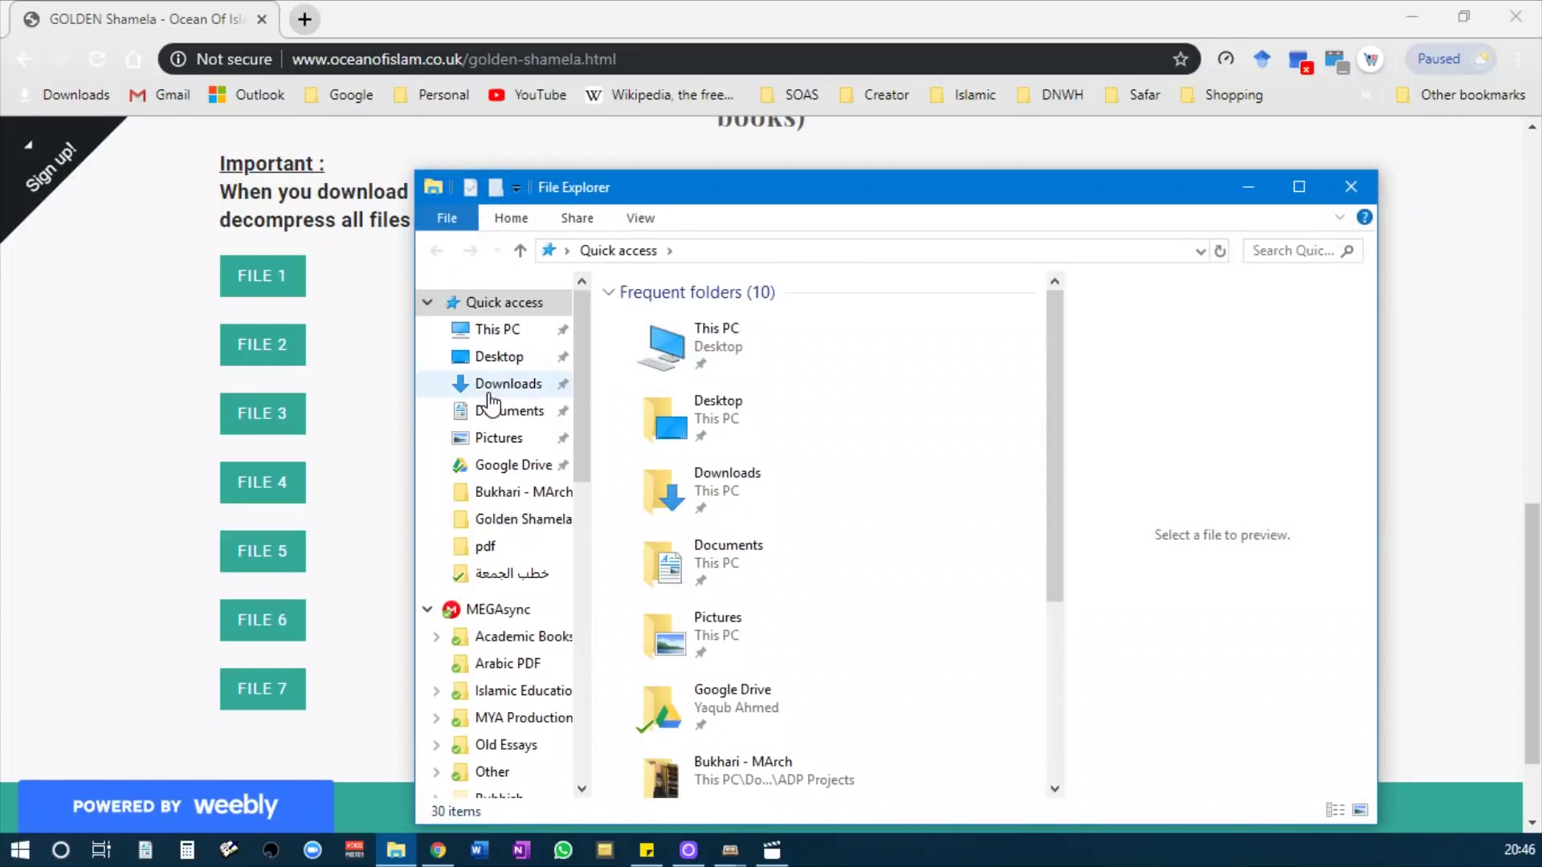
{"action": "scroll", "coordinate": [434, 707], "scroll_direction": "down", "scroll_amount": 7}
{"action": "scroll", "coordinate": [452, 638], "scroll_direction": "down", "scroll_amount": 2}
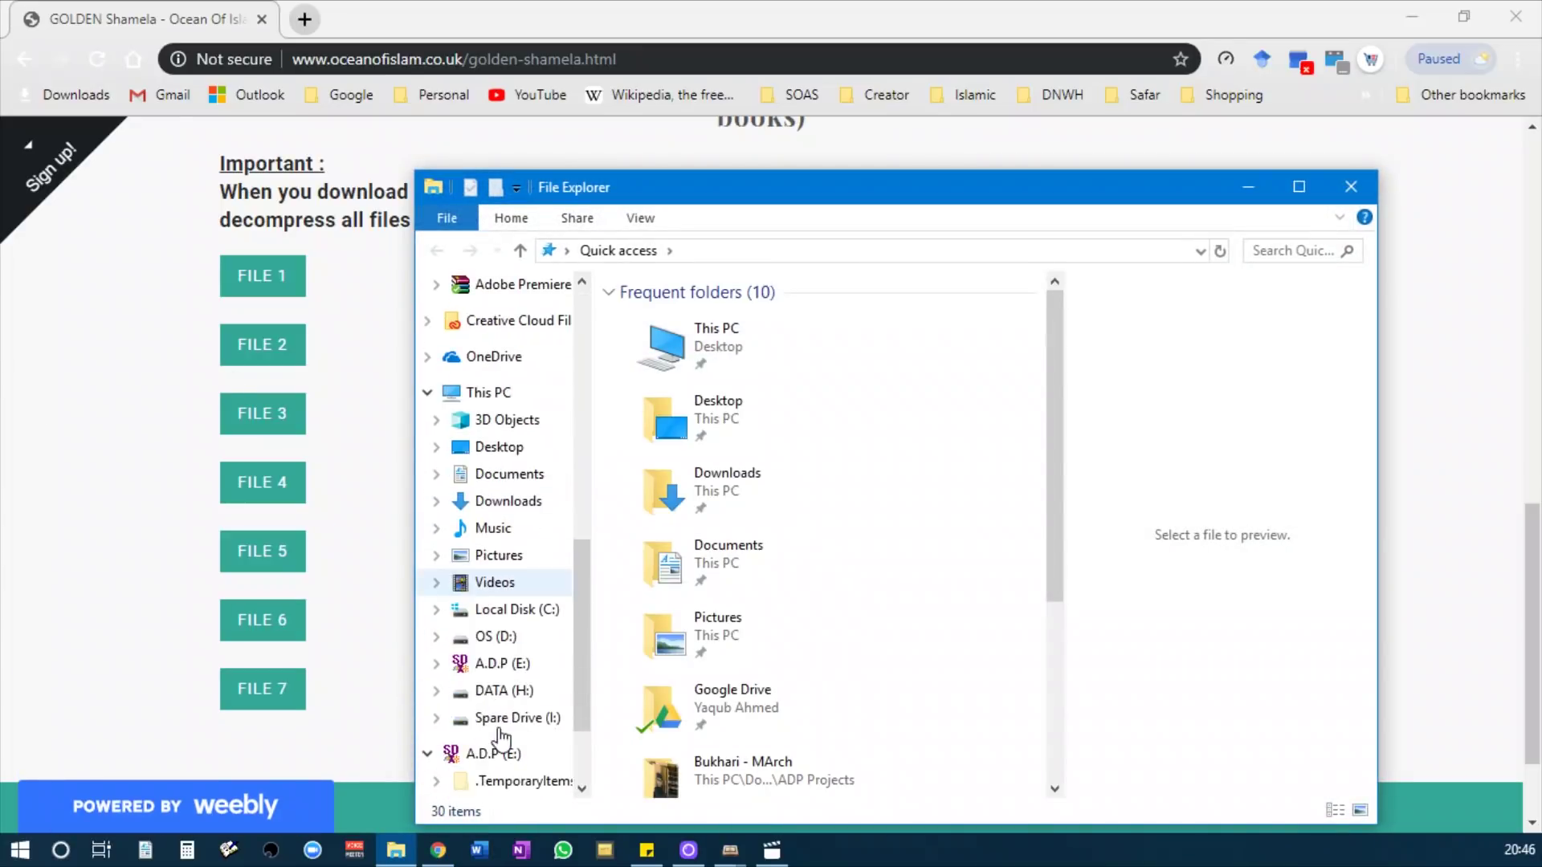
Open DATA (H:), check the fourteen archive parts in the Golden Shamela folder, and return to the drive
{"action": "left_click", "coordinate": [472, 692]}
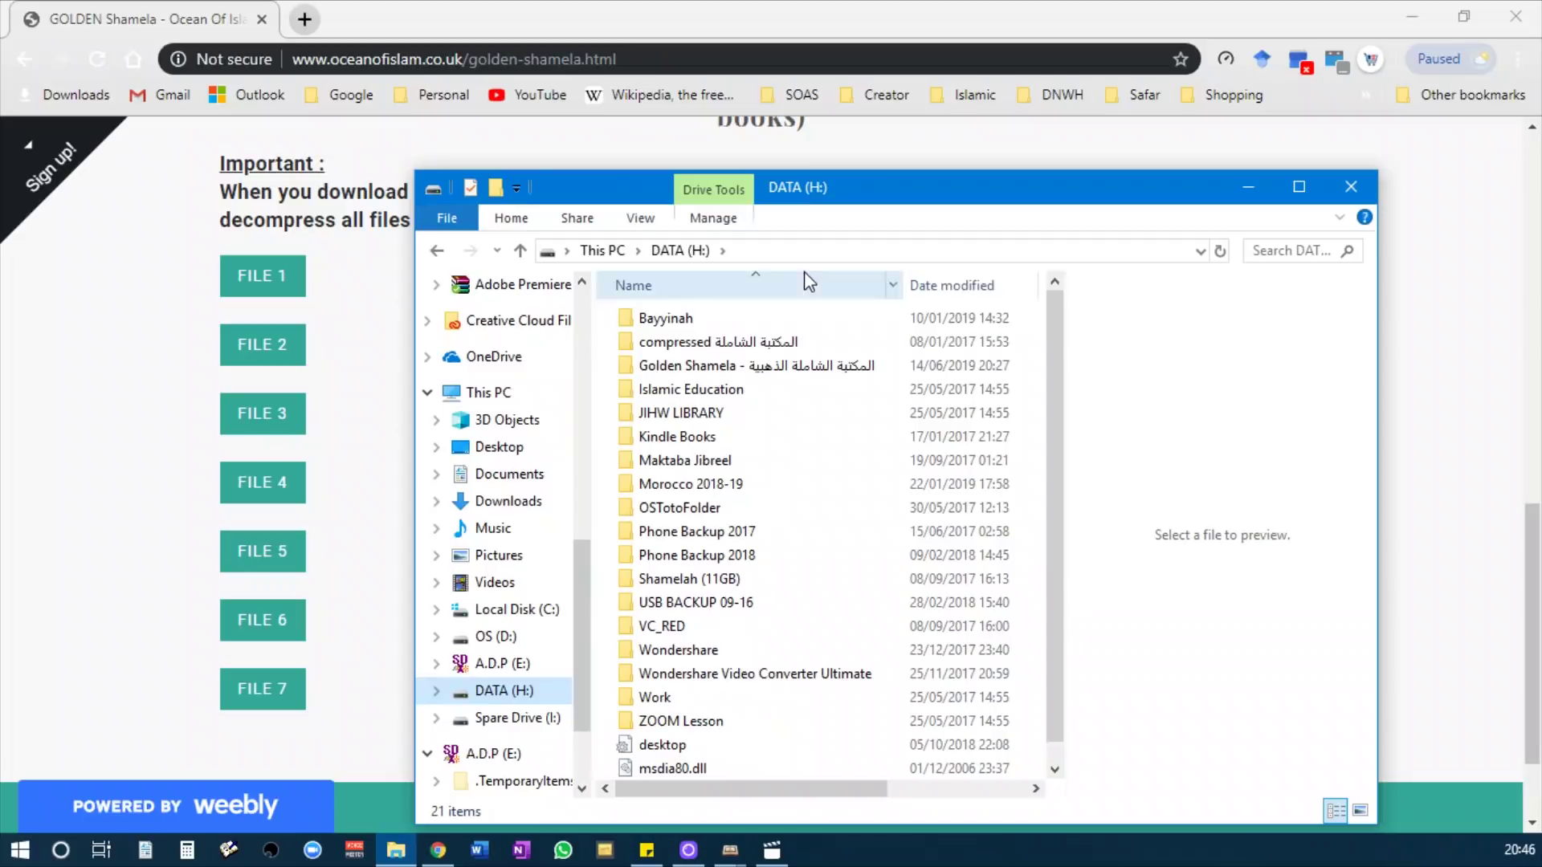
{"action": "double_click", "coordinate": [699, 365]}
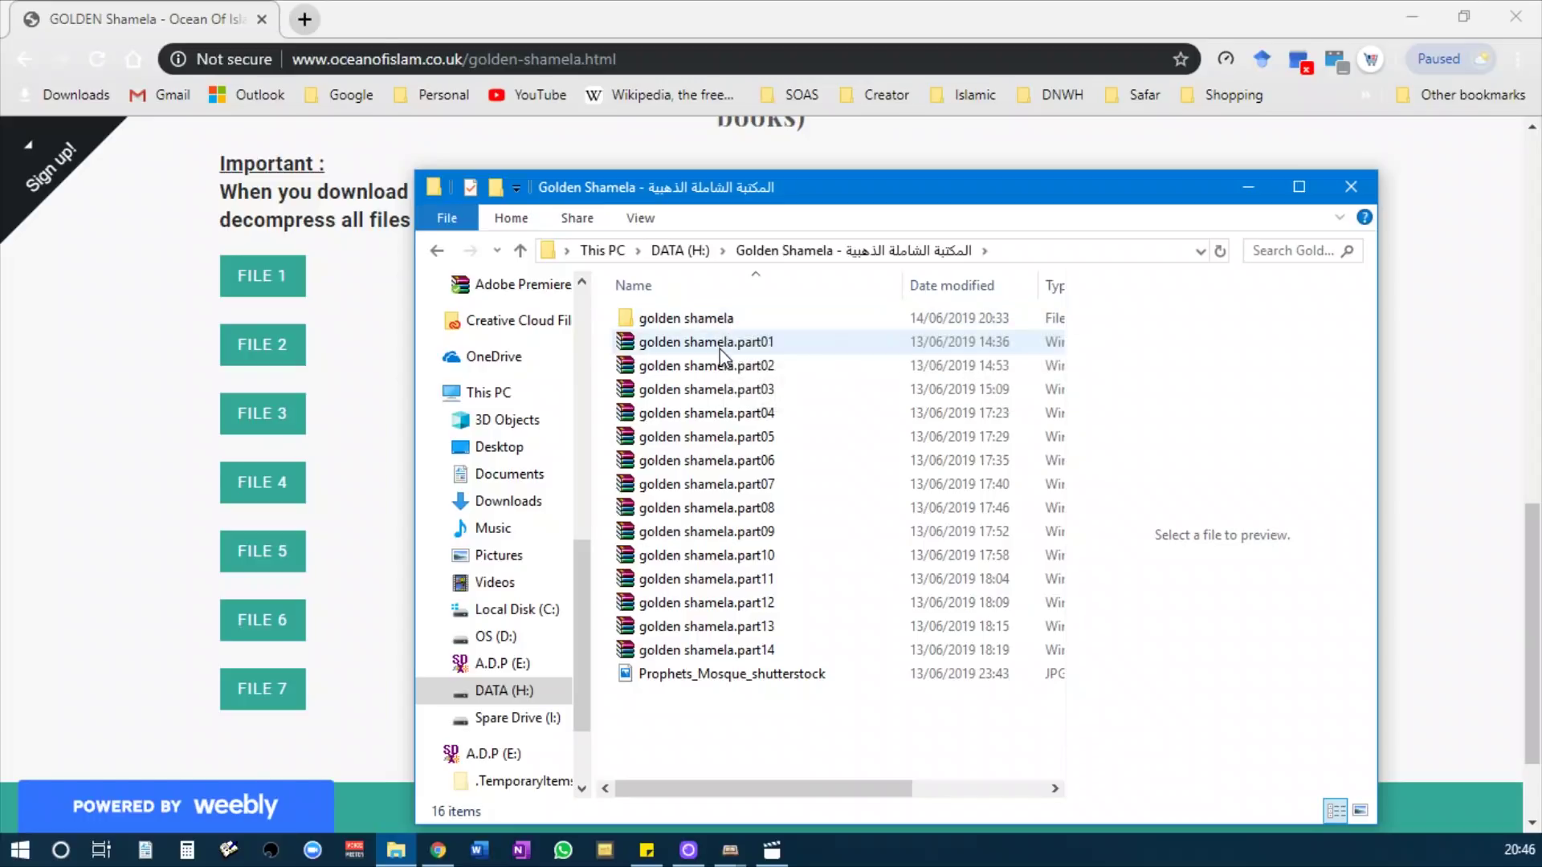
{"action": "left_click", "coordinate": [681, 251]}
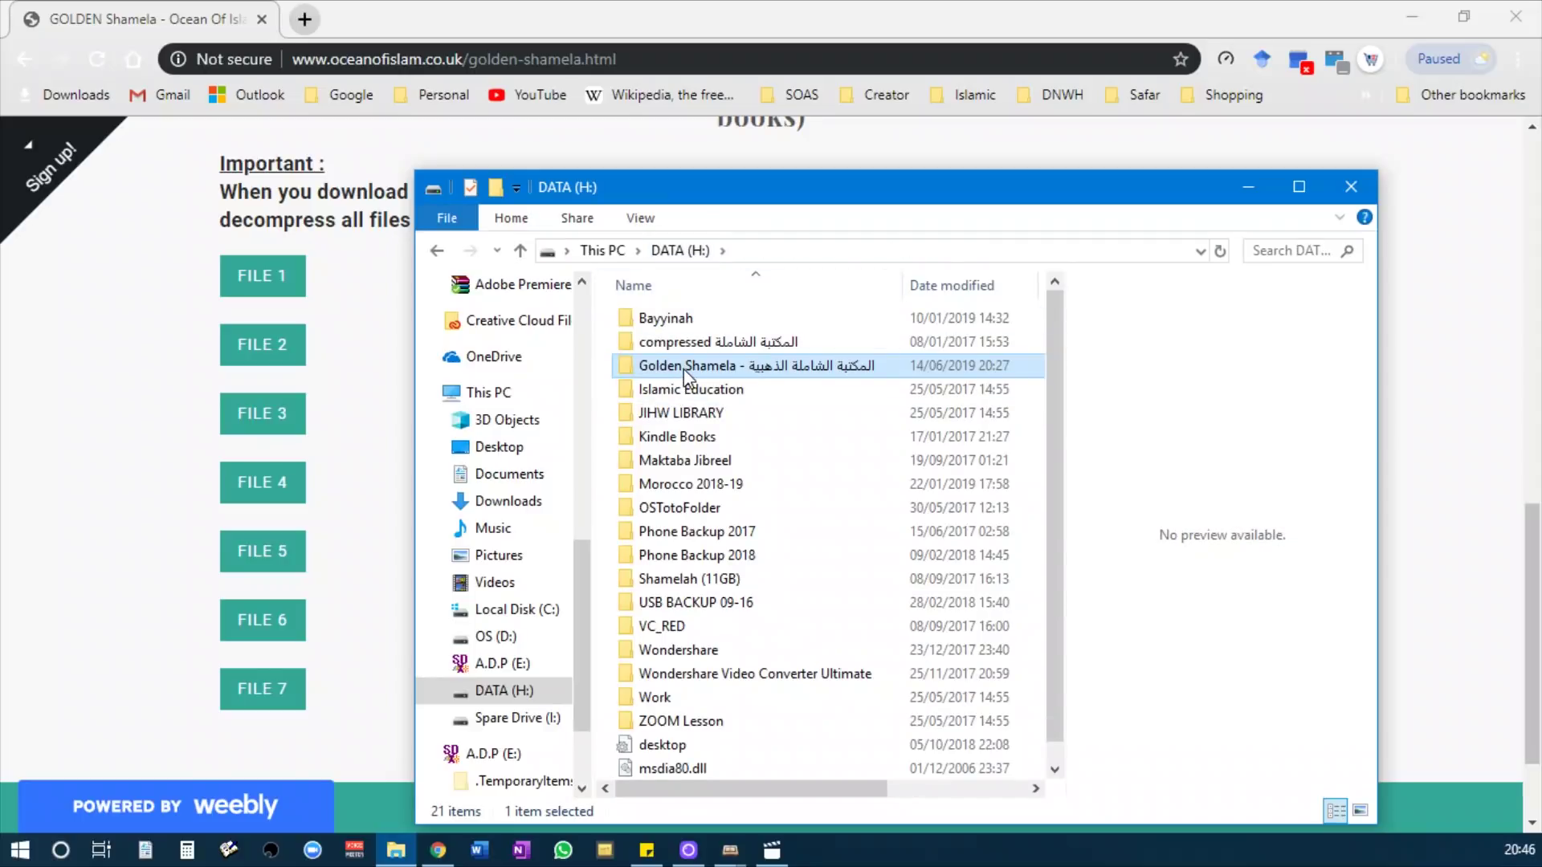
{"action": "mouse_move", "coordinate": [684, 371]}
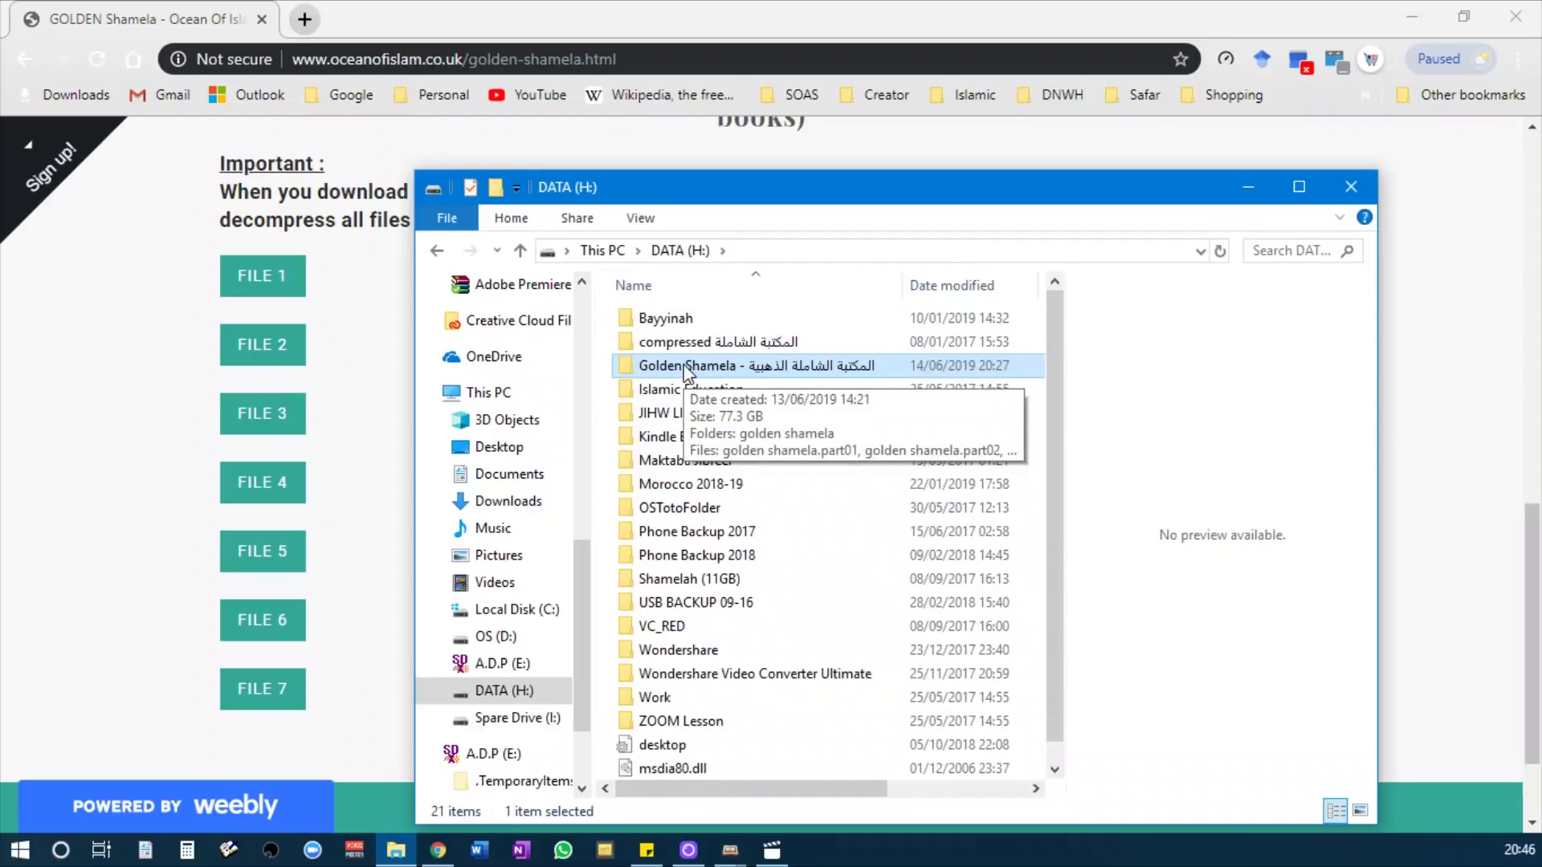